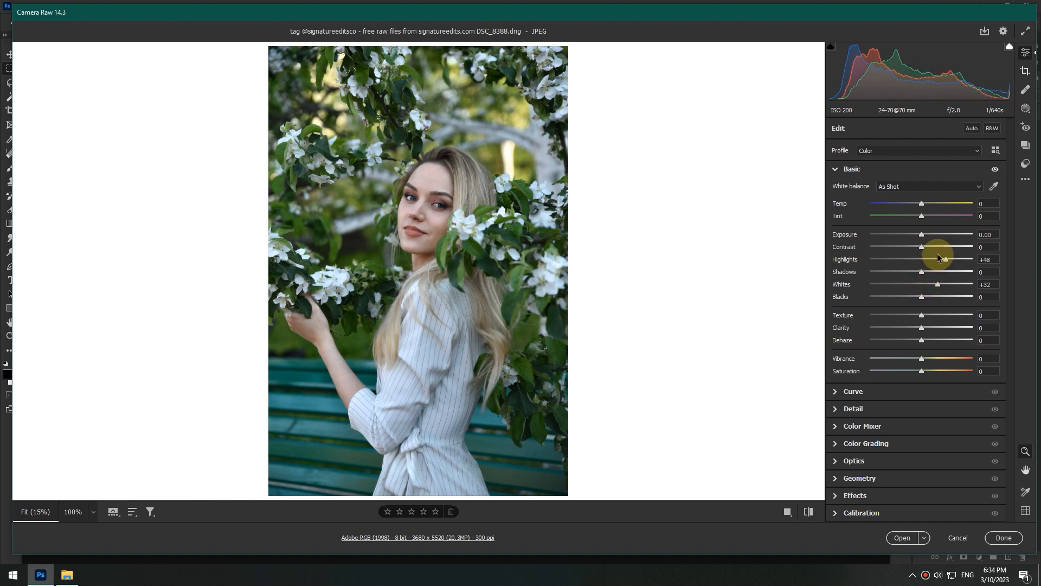
- Set Temp to +6, Exposure +0.20, Highlights +34, Whites +42 and Dehaze +6, and compare the photo with its original
{"action": "left_click_drag", "start_coordinate": [922, 235], "coordinate": [925, 206]}
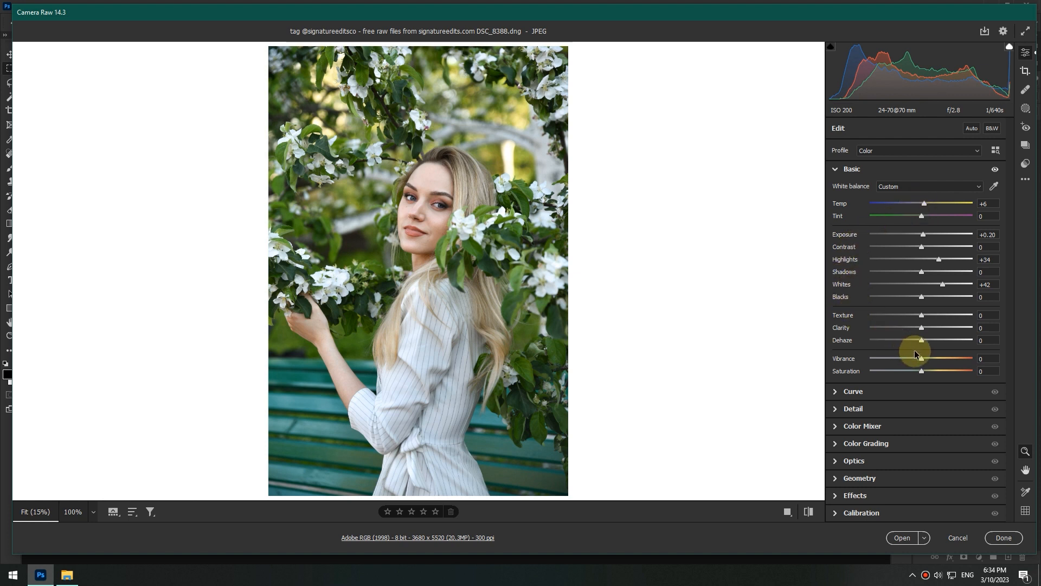
{"action": "left_click_drag", "start_coordinate": [923, 341], "coordinate": [925, 342]}
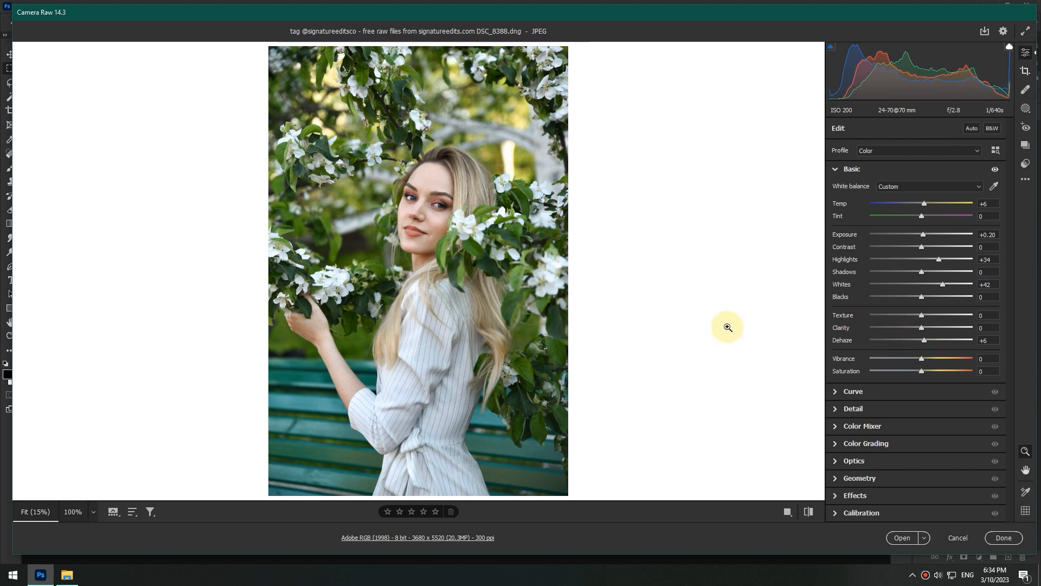
{"action": "key", "text": "backslash"}
{"action": "key", "text": "backslash"}
{"action": "key", "text": "backslash"}
{"action": "key", "text": "backslash"}
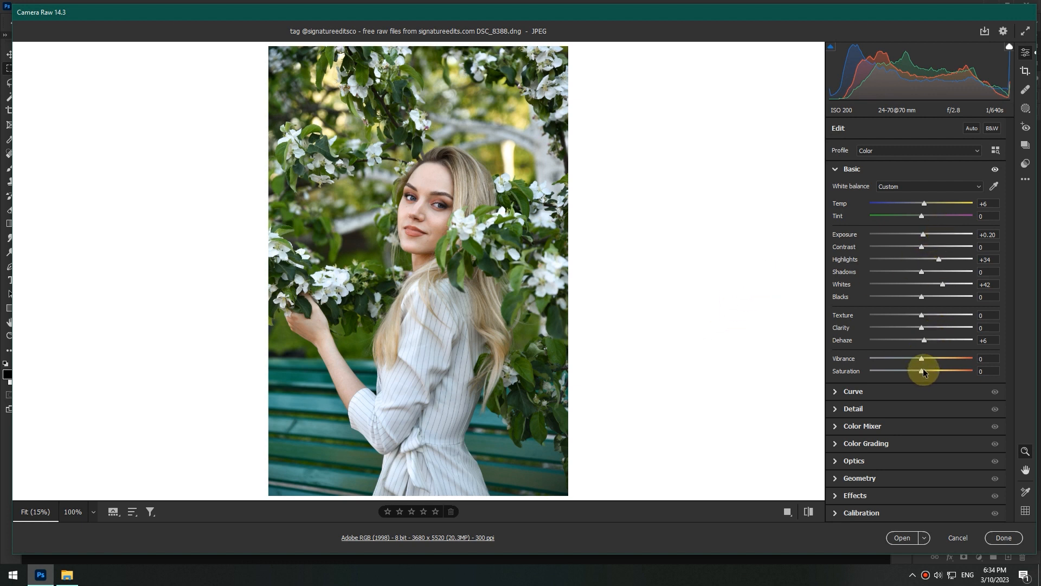
- Raise Vibrance to +4 and Saturation to +5, and compare the photo before and after
{"action": "left_click_drag", "start_coordinate": [923, 372], "coordinate": [923, 360]}
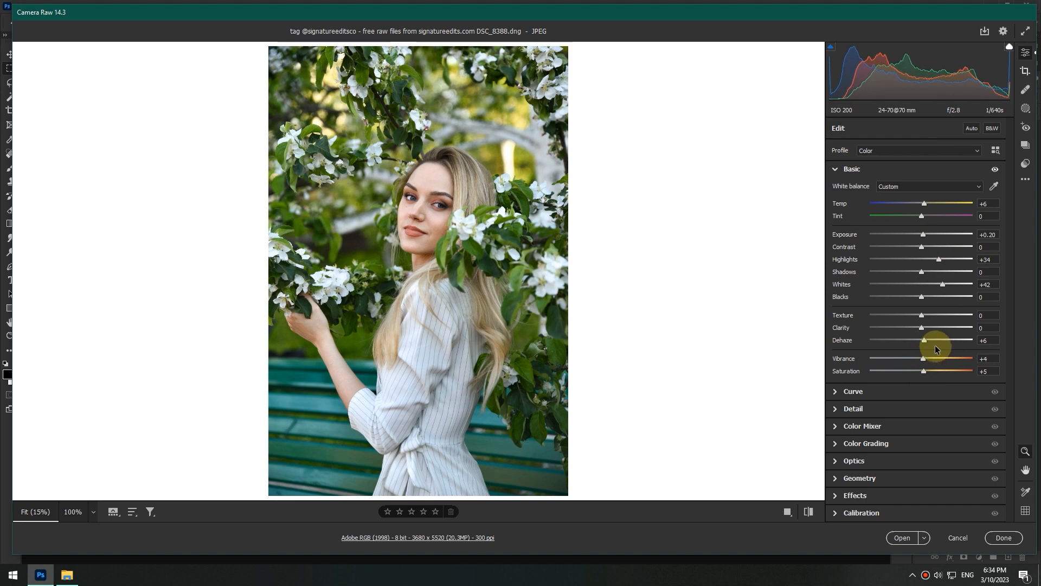
{"action": "key", "text": "backslash"}
{"action": "key", "text": "backslash"}
{"action": "key", "text": "backslash"}
{"action": "key", "text": "backslash"}
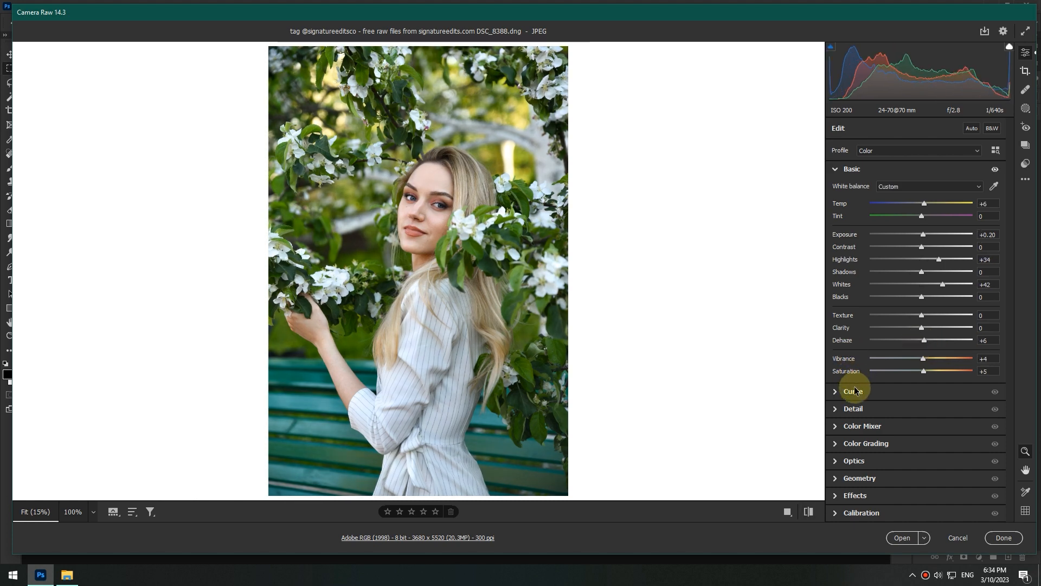
- Shift the Color Mixer hues to Yellows -86, Greens -100, Blues -78 and Purples -46, and compare with the original
{"action": "left_click", "coordinate": [835, 427]}
{"action": "left_click", "coordinate": [865, 255]}
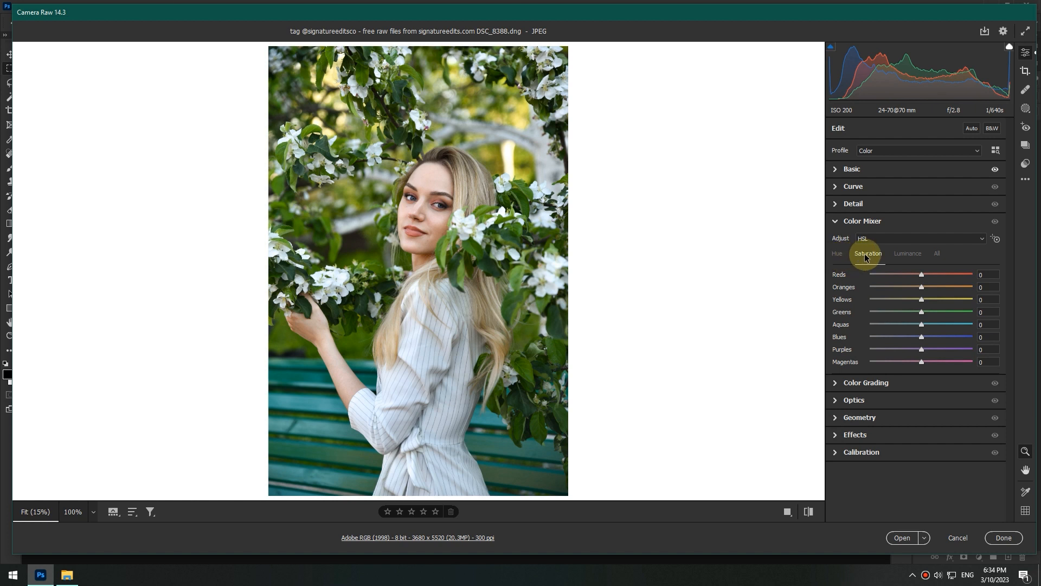
{"action": "left_click", "coordinate": [836, 254]}
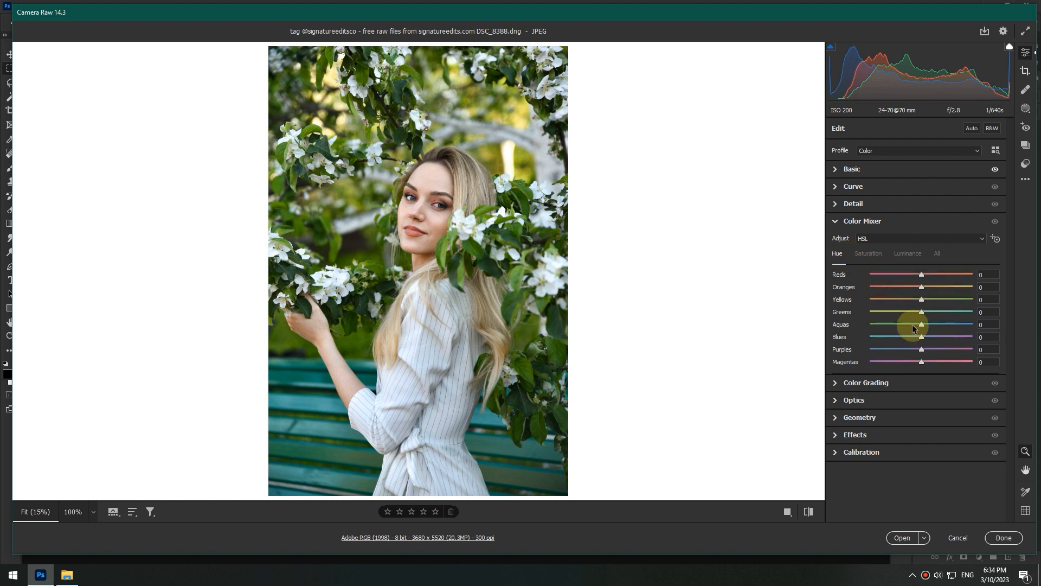
{"action": "left_click_drag", "start_coordinate": [921, 312], "coordinate": [875, 303]}
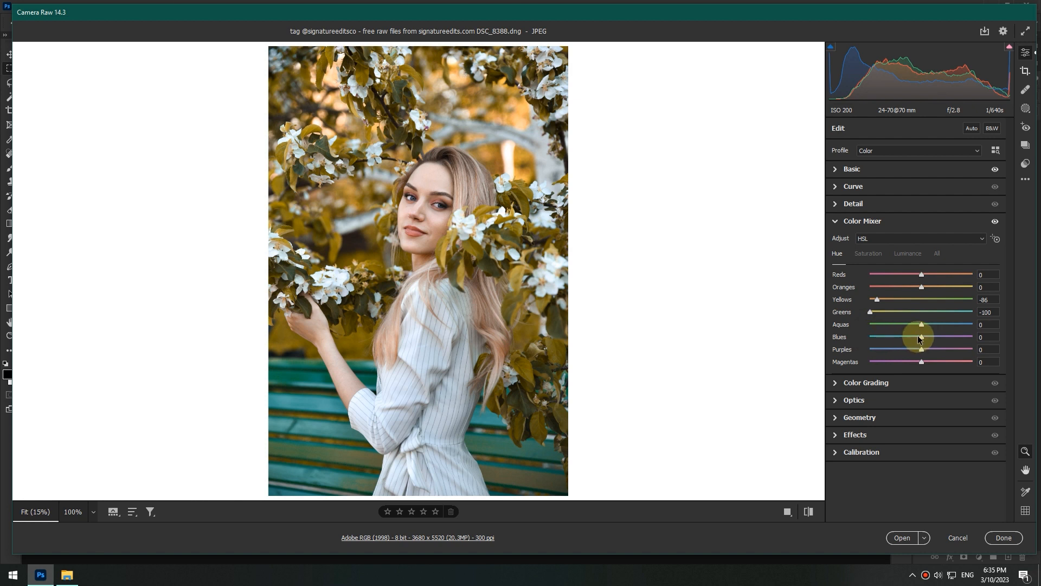
{"action": "left_click_drag", "start_coordinate": [920, 337], "coordinate": [885, 336]}
{"action": "left_click_drag", "start_coordinate": [922, 349], "coordinate": [881, 339]}
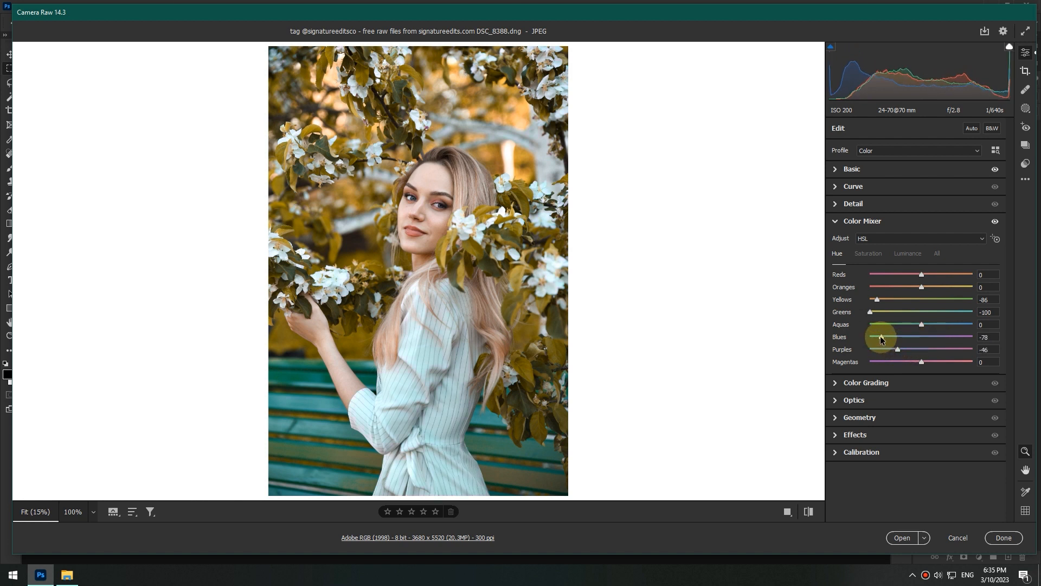
{"action": "key", "text": "p"}
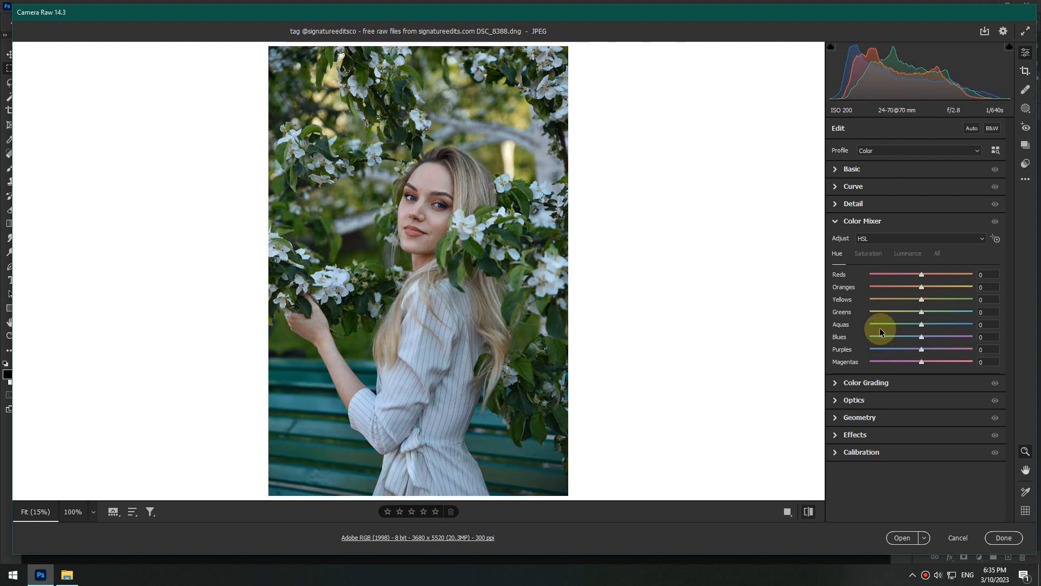
{"action": "key", "text": "p"}
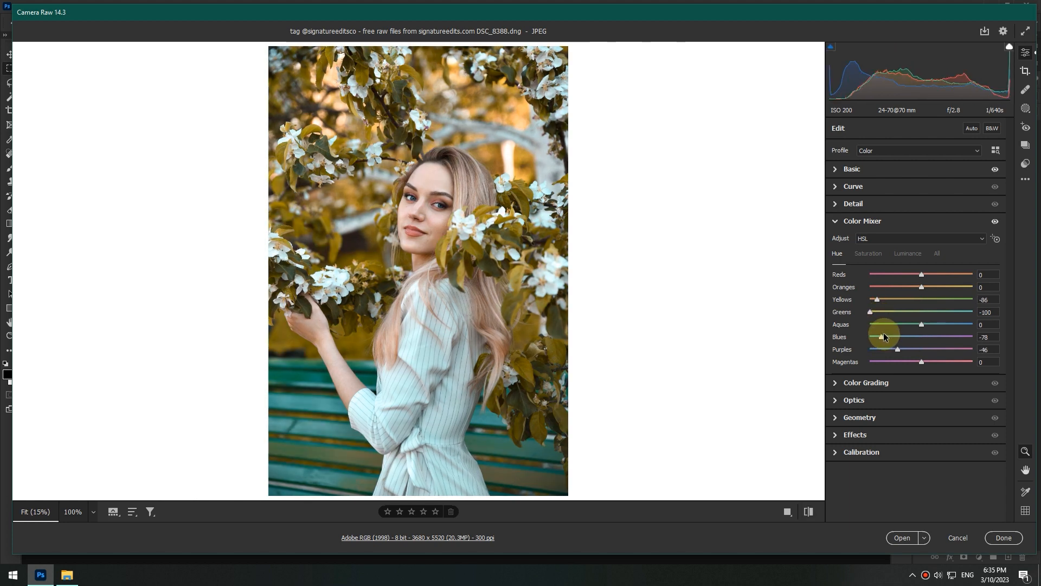
- Color grade the shadows with an orange tint at hue 32 and saturation 28
{"action": "left_click", "coordinate": [839, 222]}
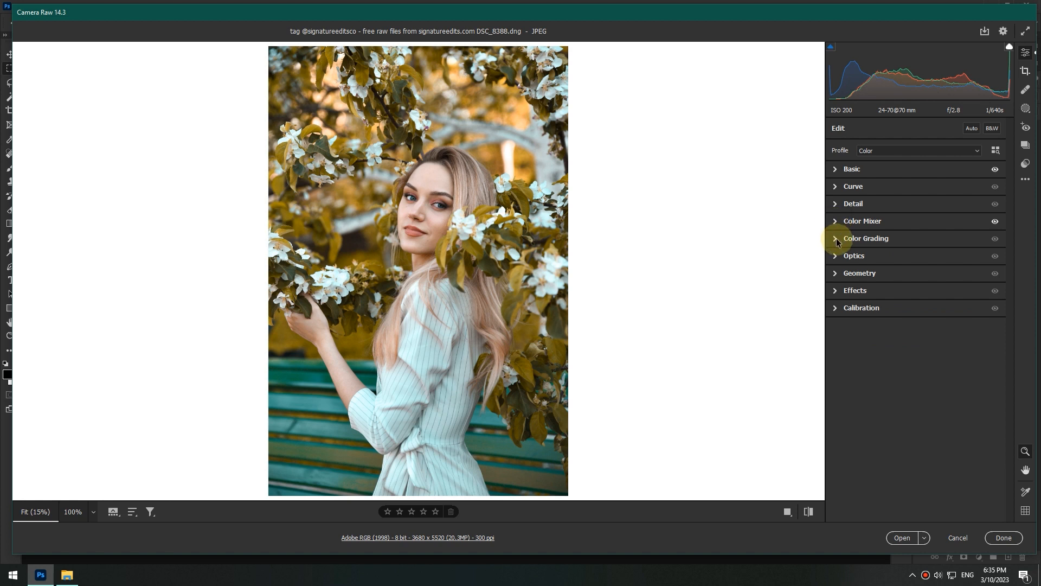
{"action": "left_click", "coordinate": [836, 241]}
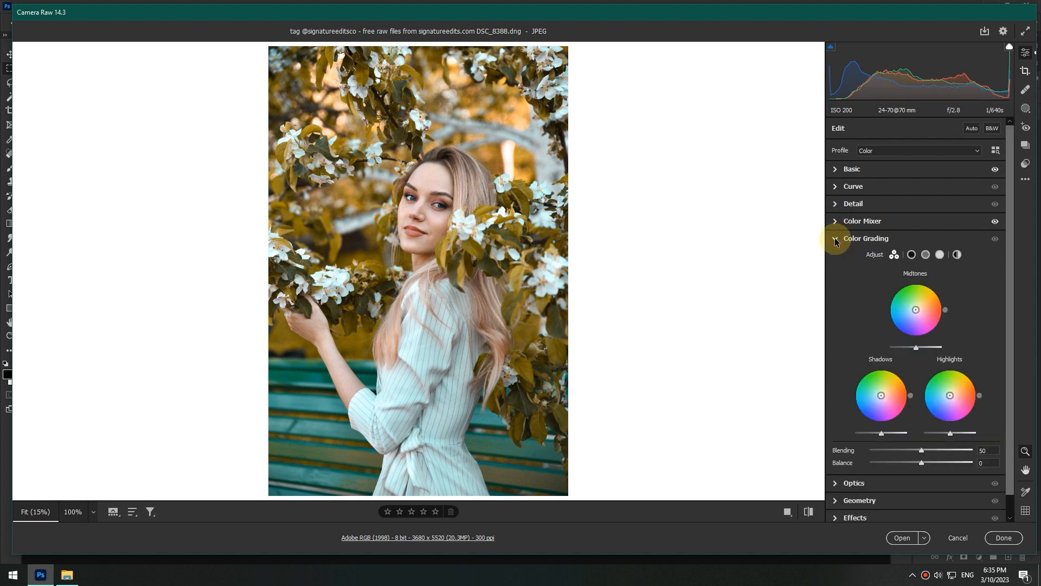
{"action": "left_click", "coordinate": [912, 257]}
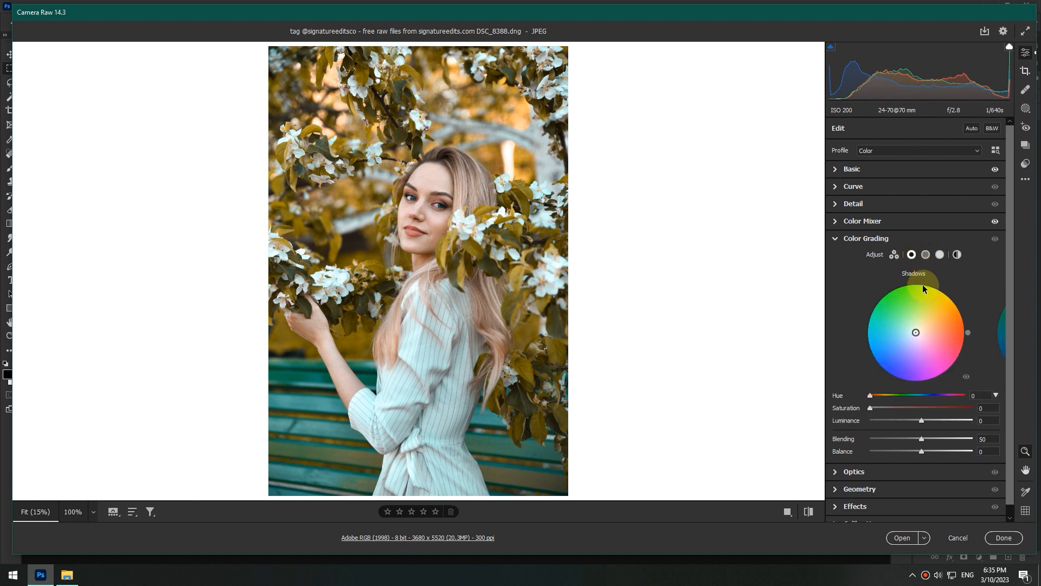
{"action": "left_click_drag", "start_coordinate": [968, 332], "coordinate": [964, 304]}
{"action": "left_click_drag", "start_coordinate": [870, 408], "coordinate": [898, 402]}
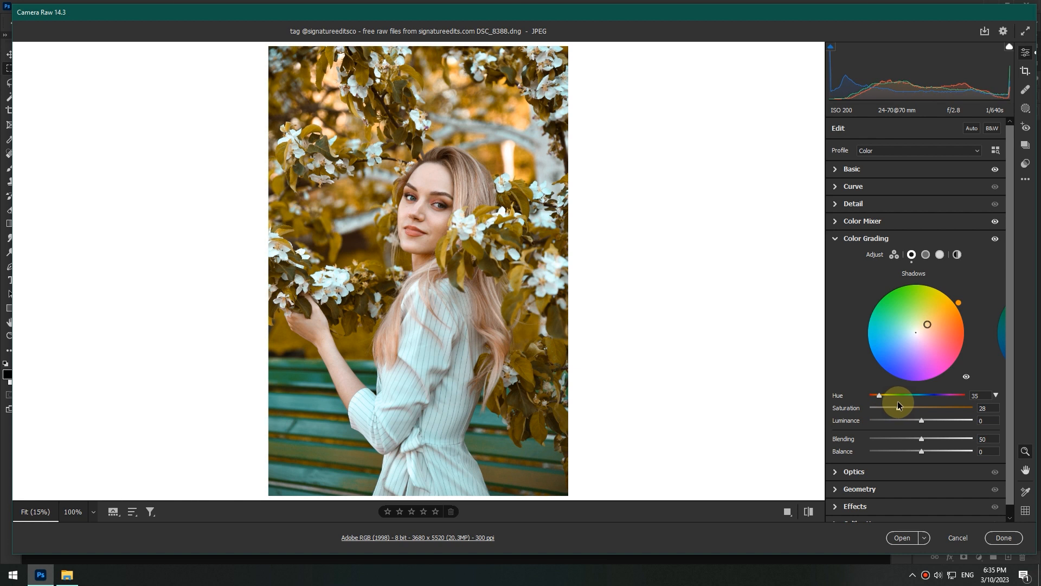
{"action": "left_click_drag", "start_coordinate": [958, 302], "coordinate": [962, 306]}
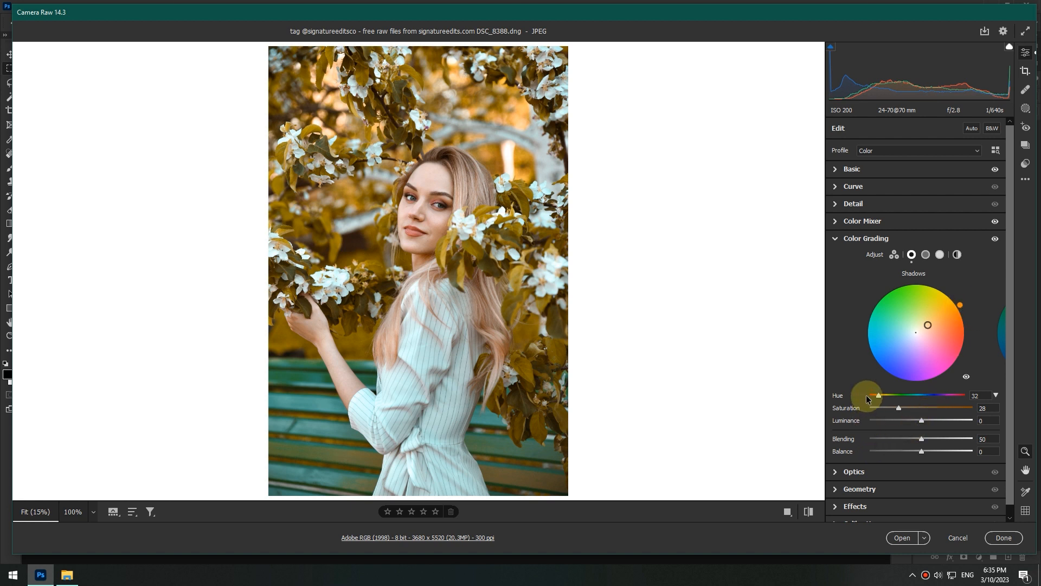
- Color grade the highlights with a teal tint at hue 167, saturation 20 and luminance +7
{"action": "left_click", "coordinate": [940, 255]}
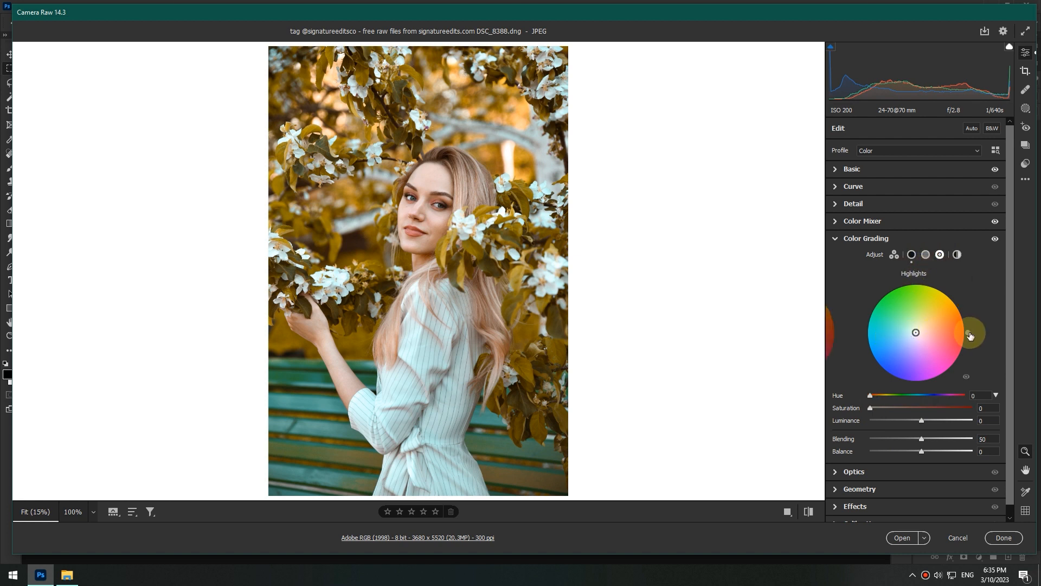
{"action": "left_click_drag", "start_coordinate": [970, 335], "coordinate": [866, 323]}
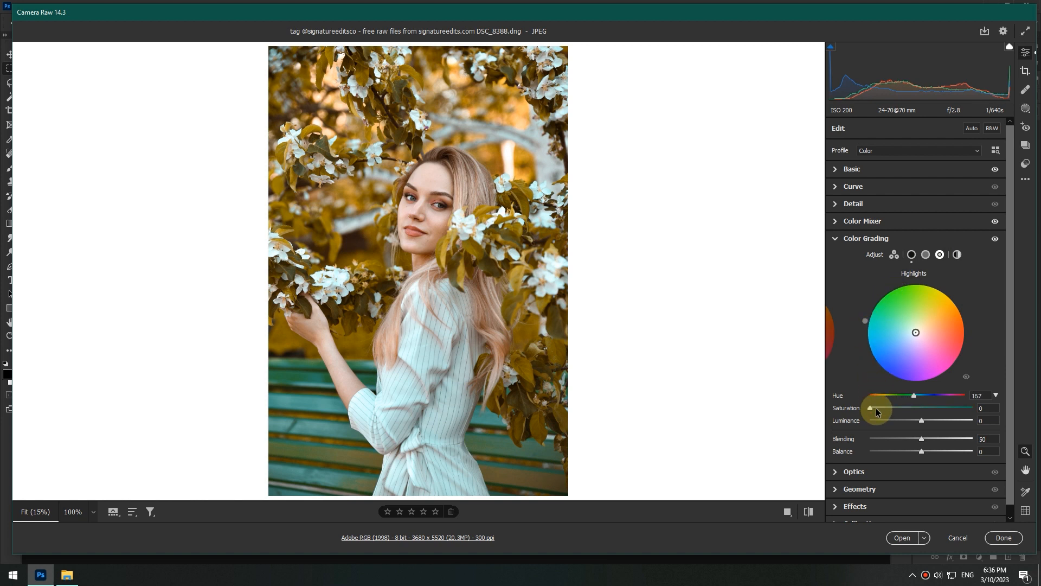
{"action": "left_click_drag", "start_coordinate": [870, 410], "coordinate": [890, 411]}
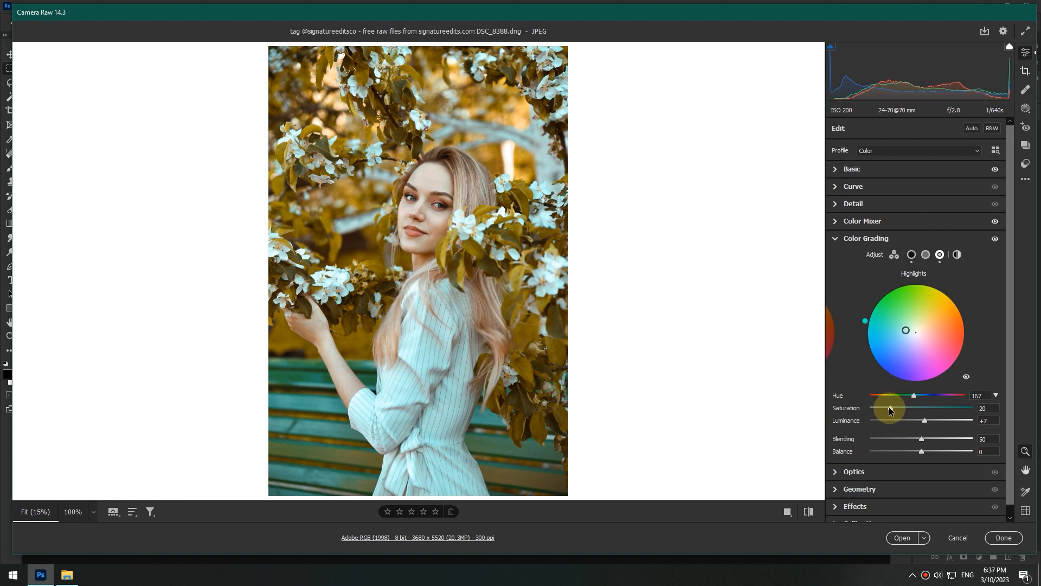
- Set the Color Mixer luminance to Oranges +4, Yellows +16 and Greens +8, recheck the hues and compare before and after
{"action": "left_click", "coordinate": [835, 239]}
{"action": "left_click", "coordinate": [835, 222]}
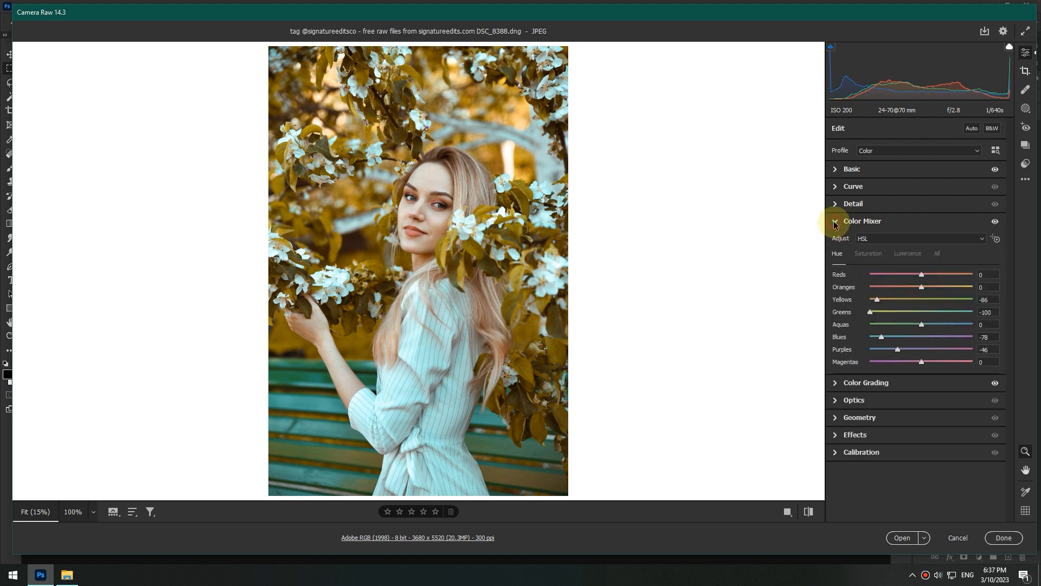
{"action": "left_click", "coordinate": [868, 254]}
{"action": "left_click", "coordinate": [916, 254]}
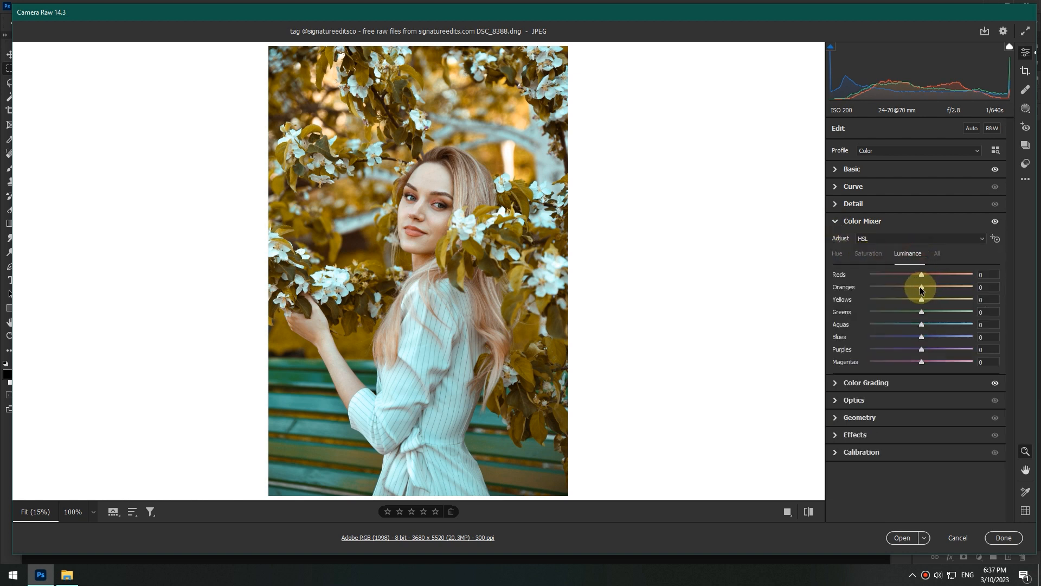
{"action": "left_click_drag", "start_coordinate": [921, 287], "coordinate": [928, 313]}
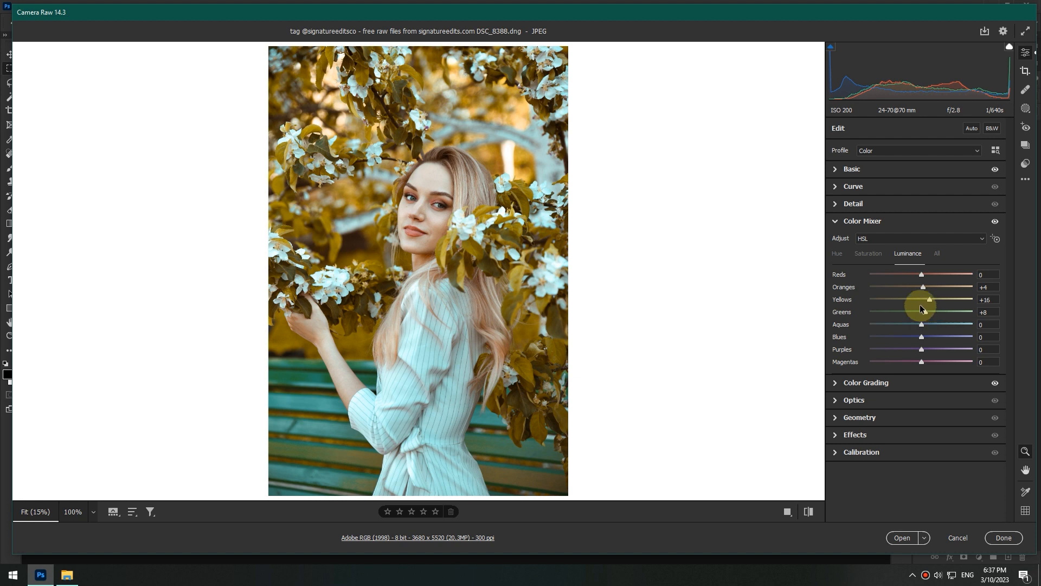
{"action": "left_click", "coordinate": [838, 253]}
{"action": "mouse_move", "coordinate": [873, 314]}
{"action": "left_mouse_down"}
{"action": "mouse_move", "coordinate": [887, 311]}
{"action": "mouse_move", "coordinate": [862, 305]}
{"action": "mouse_move", "coordinate": [870, 296]}
{"action": "left_mouse_up"}
{"action": "key", "text": "backslash"}
{"action": "key", "text": "backslash"}
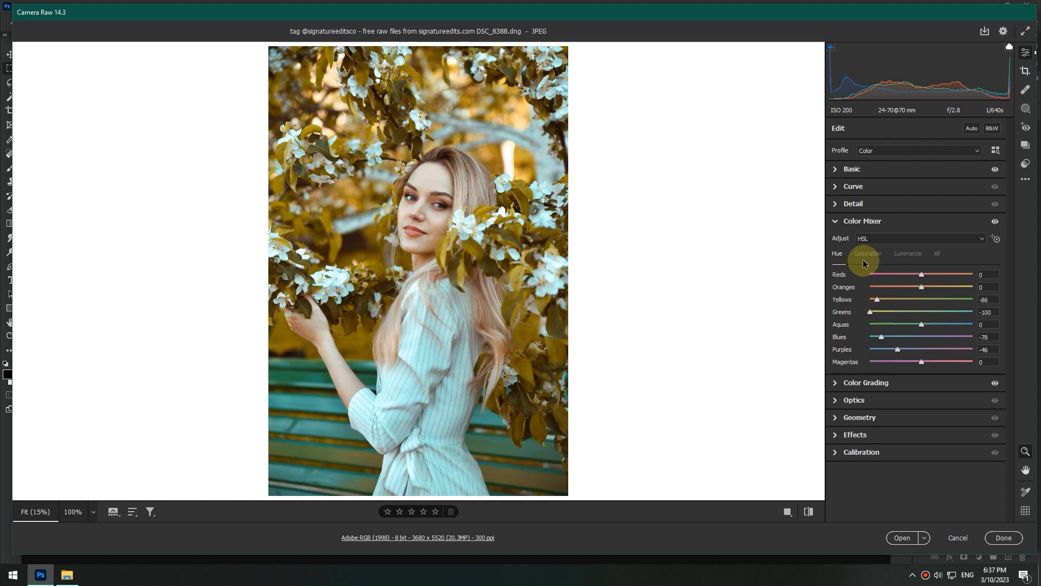
- Set the Basic adjustments Tint to +3, Clarity to +6 and Texture to +3
{"action": "left_click", "coordinate": [835, 168]}
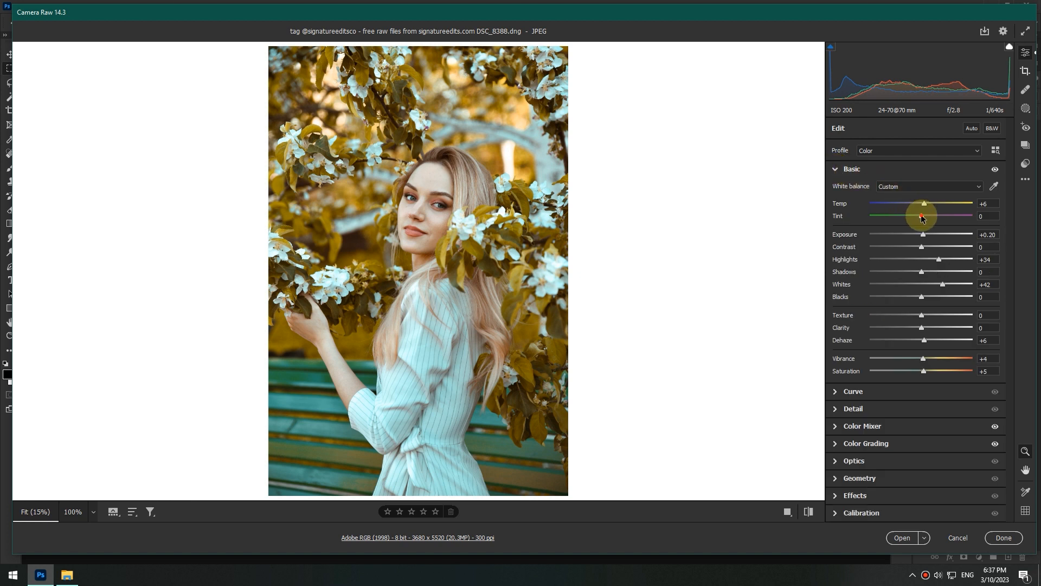
{"action": "left_click_drag", "start_coordinate": [921, 218], "coordinate": [925, 211]}
{"action": "left_click", "coordinate": [926, 330]}
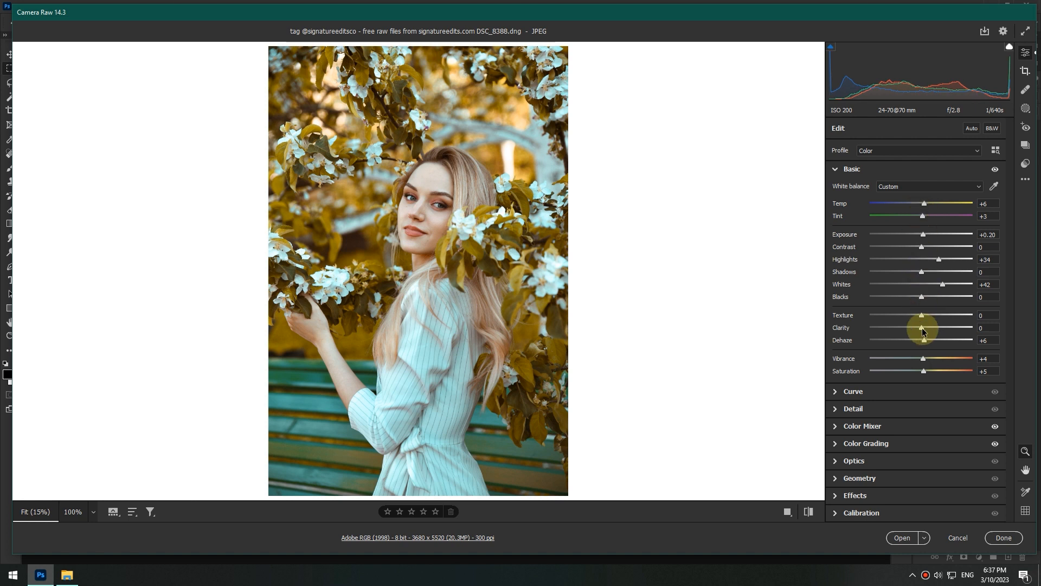
{"action": "left_click_drag", "start_coordinate": [924, 329], "coordinate": [924, 315]}
{"action": "left_click", "coordinate": [922, 316]}
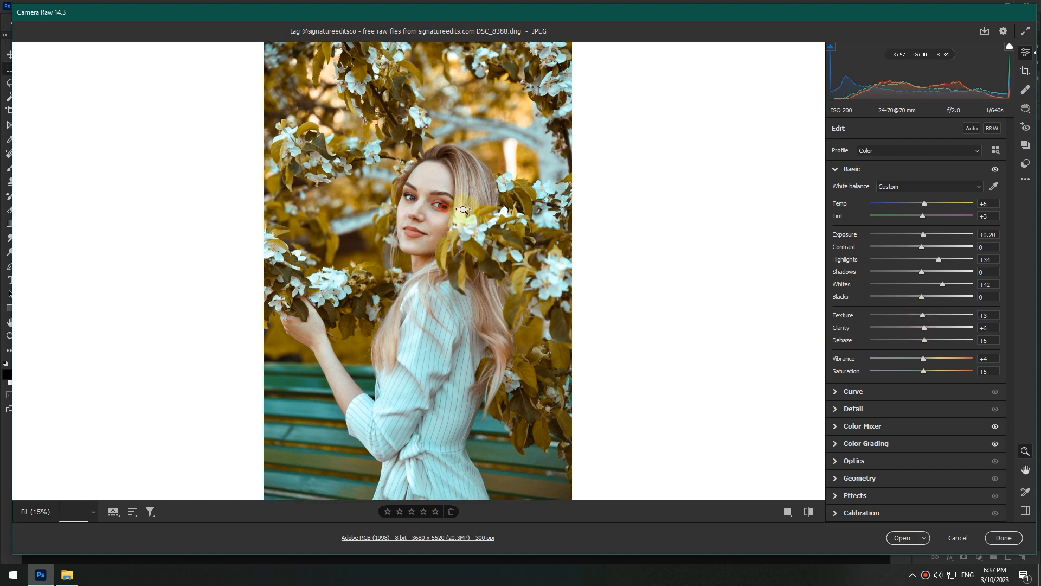
- Sharpen the photo to 60 while checking the face up close, and compare the whole image with the original
{"action": "left_click_drag", "start_coordinate": [459, 239], "coordinate": [504, 216]}
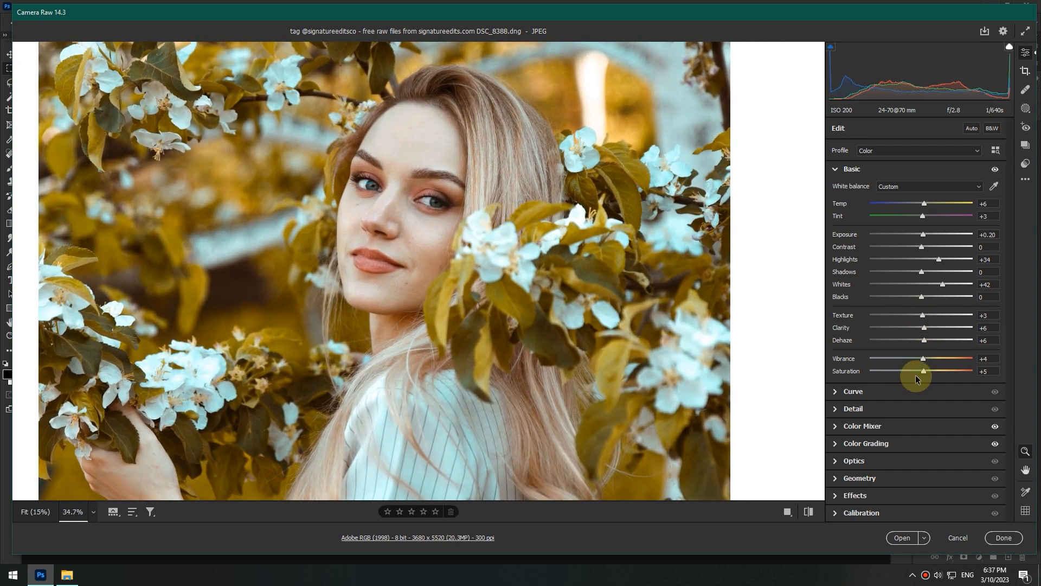
{"action": "left_click", "coordinate": [838, 409]}
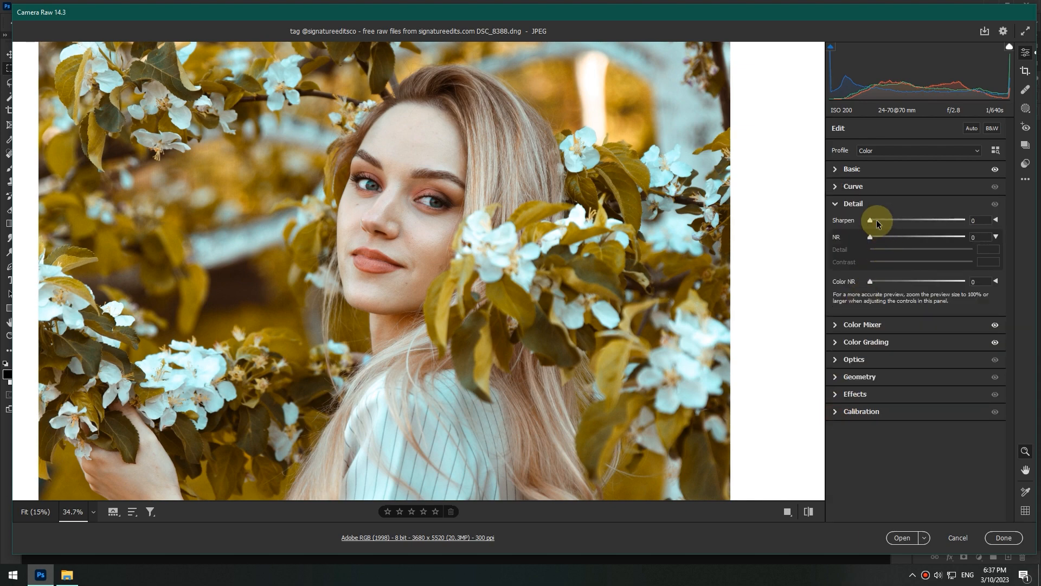
{"action": "left_click_drag", "start_coordinate": [876, 220], "coordinate": [899, 220]}
{"action": "left_click_drag", "start_coordinate": [397, 253], "coordinate": [651, 246]}
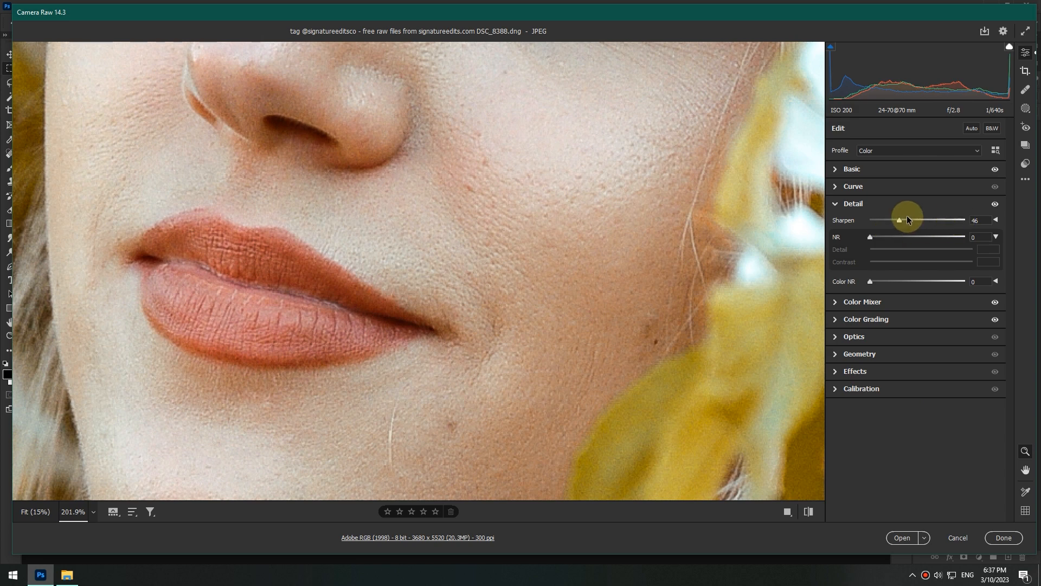
{"action": "left_click_drag", "start_coordinate": [906, 218], "coordinate": [908, 220]}
{"action": "left_click_drag", "start_coordinate": [646, 232], "coordinate": [704, 246]}
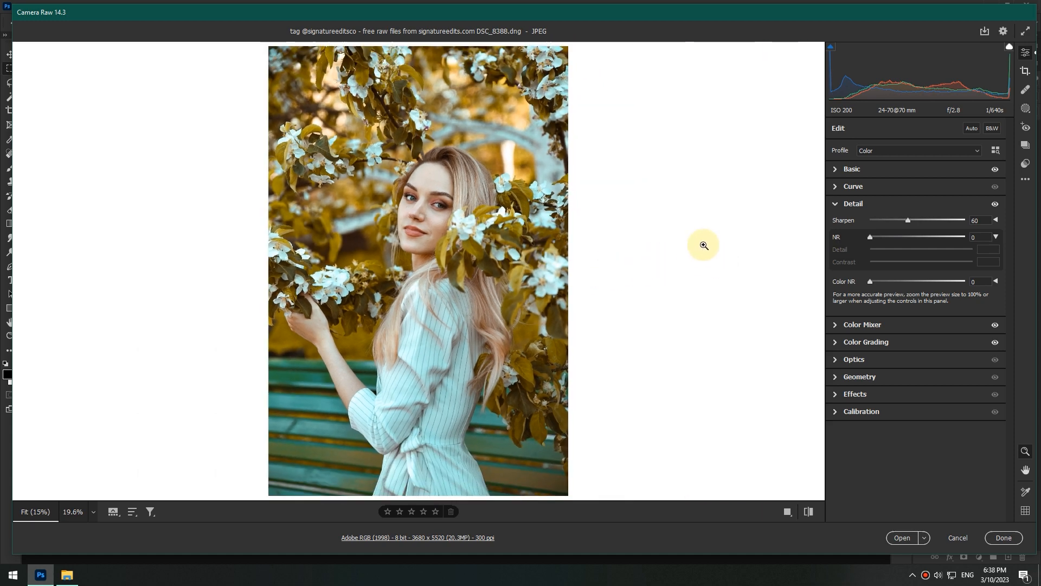
{"action": "key", "text": "p"}
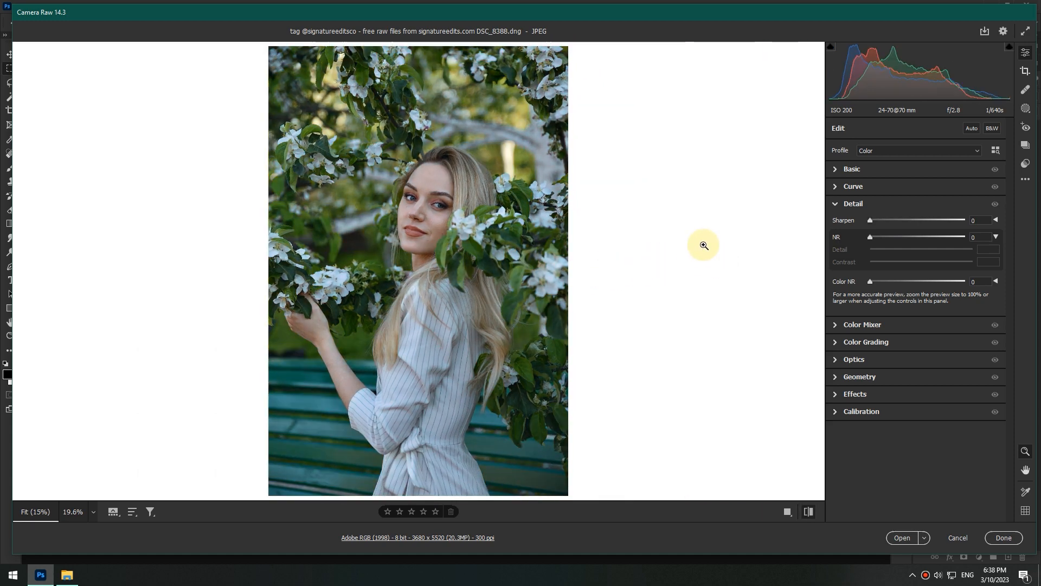
{"action": "key", "text": "p"}
- Fine-tune Temp to +5, Whites to +46 and Vibrance to +5, and the Color Mixer hues of Oranges to -4 and Yellows to -89
{"action": "left_click", "coordinate": [849, 168]}
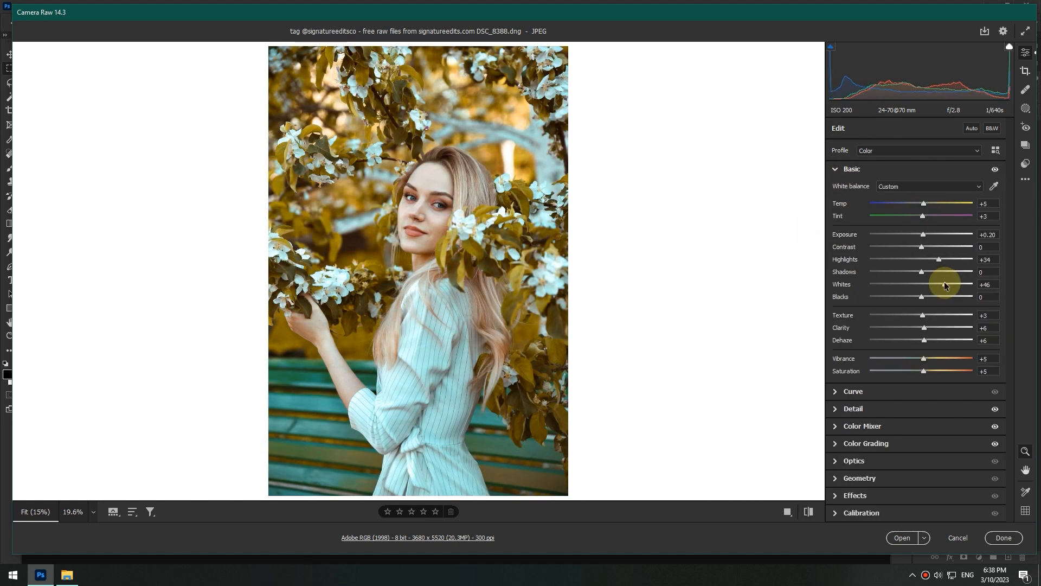
{"action": "left_click", "coordinate": [838, 426]}
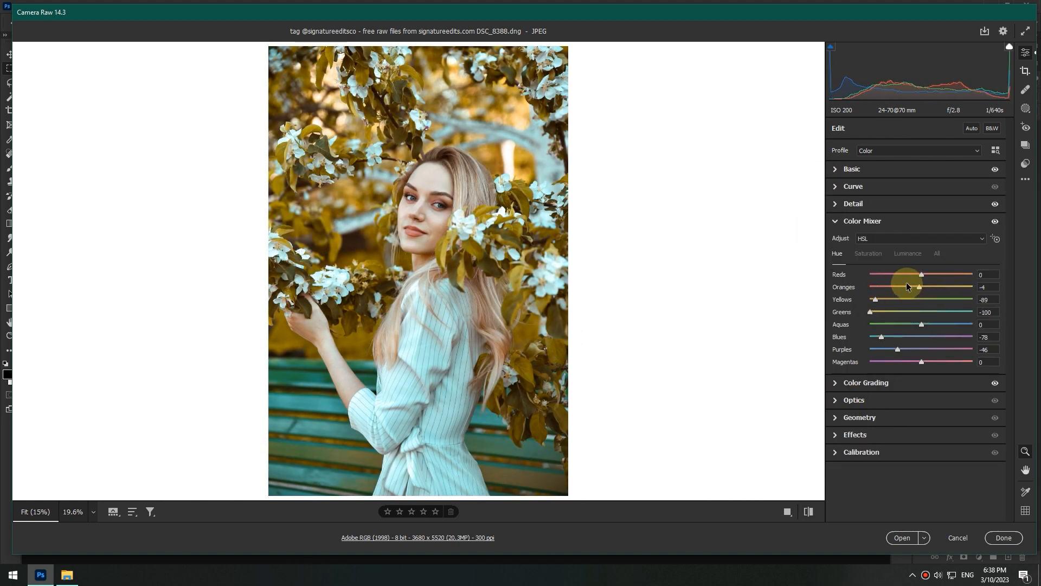
- Open the edited photo in Photoshop as a smart object
{"action": "left_click", "coordinate": [925, 538]}
{"action": "left_click", "coordinate": [929, 525]}
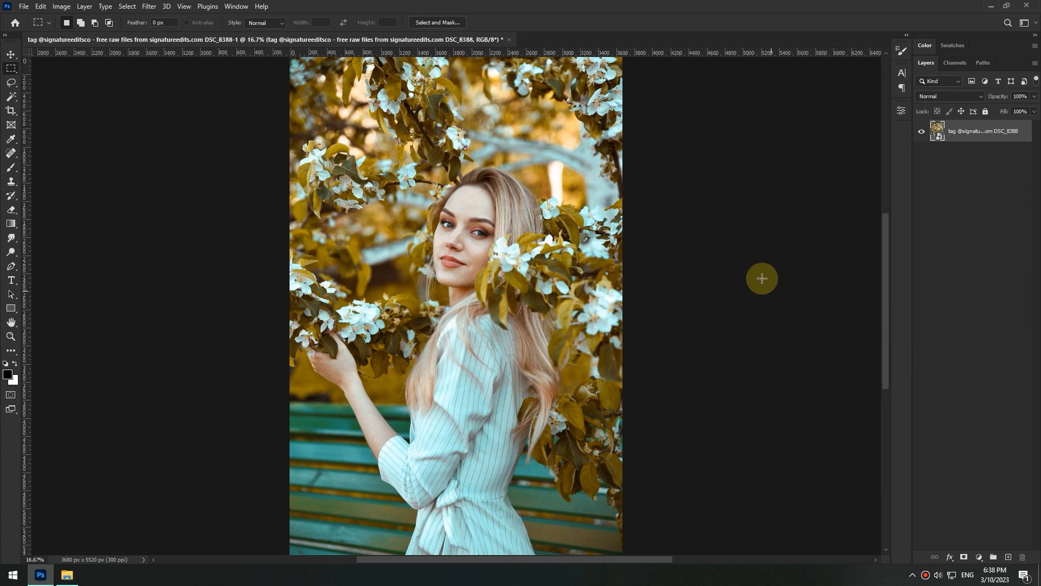
- Change the canvas surround color to white
{"action": "right_click", "coordinate": [754, 260]}
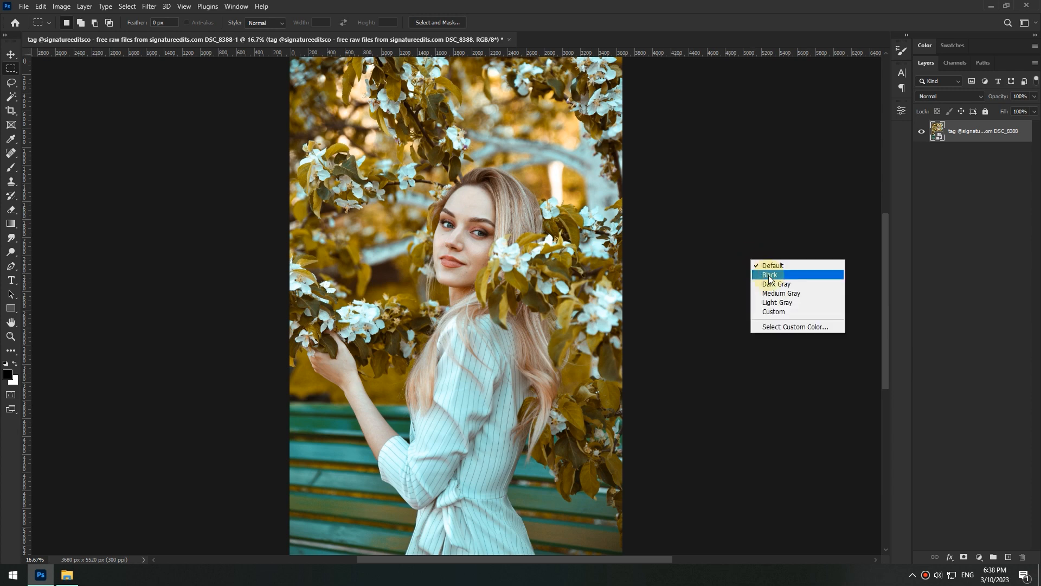
{"action": "left_click", "coordinate": [773, 304]}
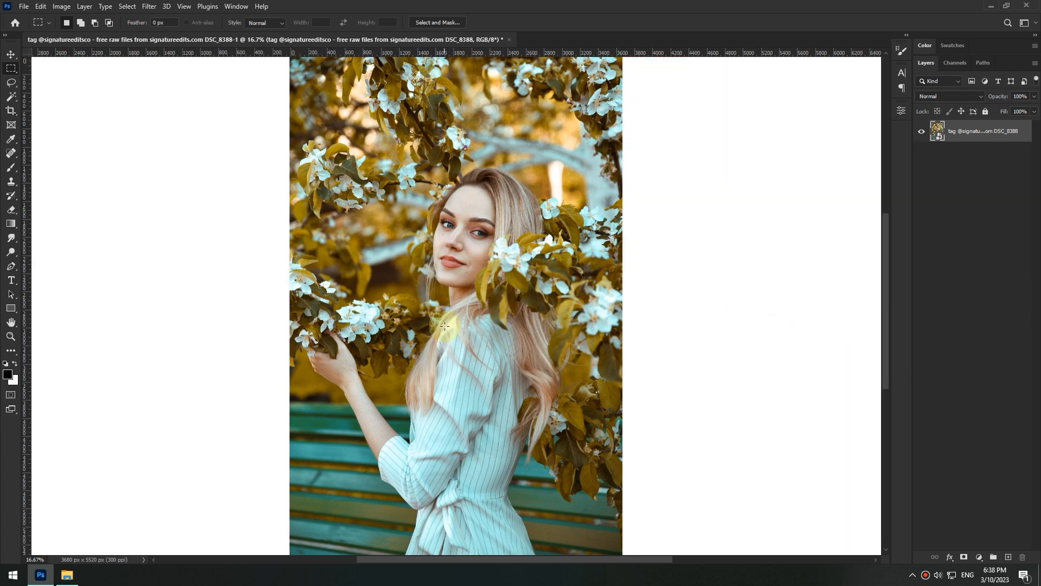
- Add a new empty layer above the photo for retouching the face
{"action": "left_click_drag", "start_coordinate": [452, 279], "coordinate": [564, 457]}
{"action": "left_click_drag", "start_coordinate": [543, 249], "coordinate": [558, 270]}
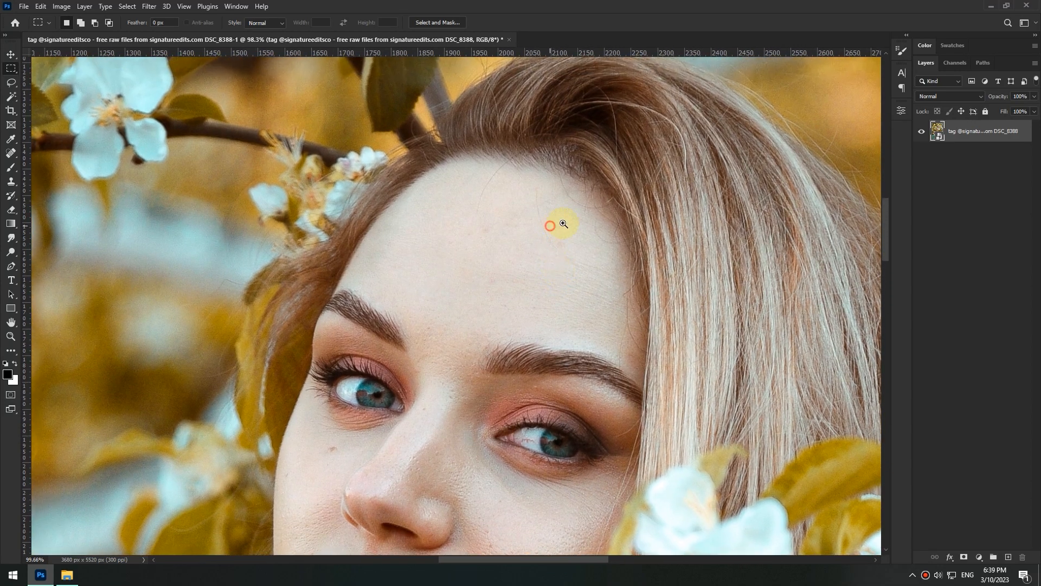
{"action": "left_click_drag", "start_coordinate": [560, 223], "coordinate": [767, 291]}
{"action": "left_click", "coordinate": [1010, 555]}
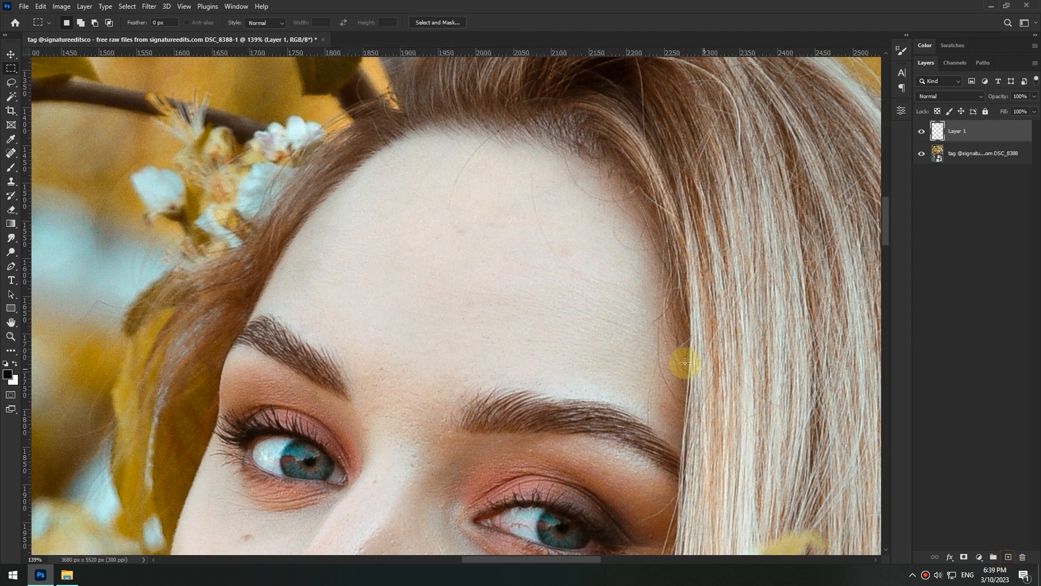
{"action": "key", "text": "j"}
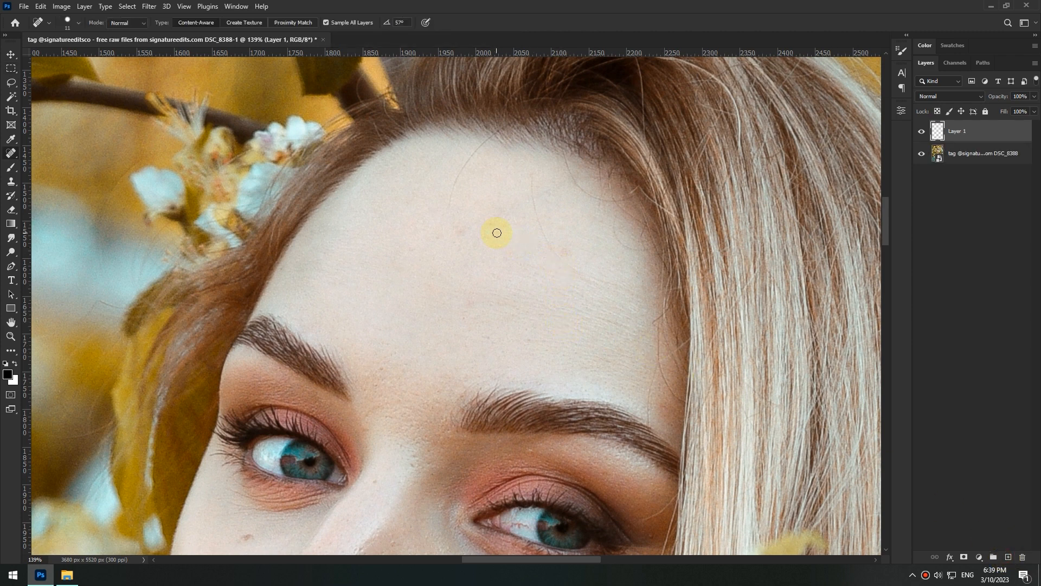
{"action": "right_click", "coordinate": [556, 245], "text": "alt"}
{"action": "scroll", "coordinate": [448, 287], "scroll_direction": "up", "scroll_amount": 1}
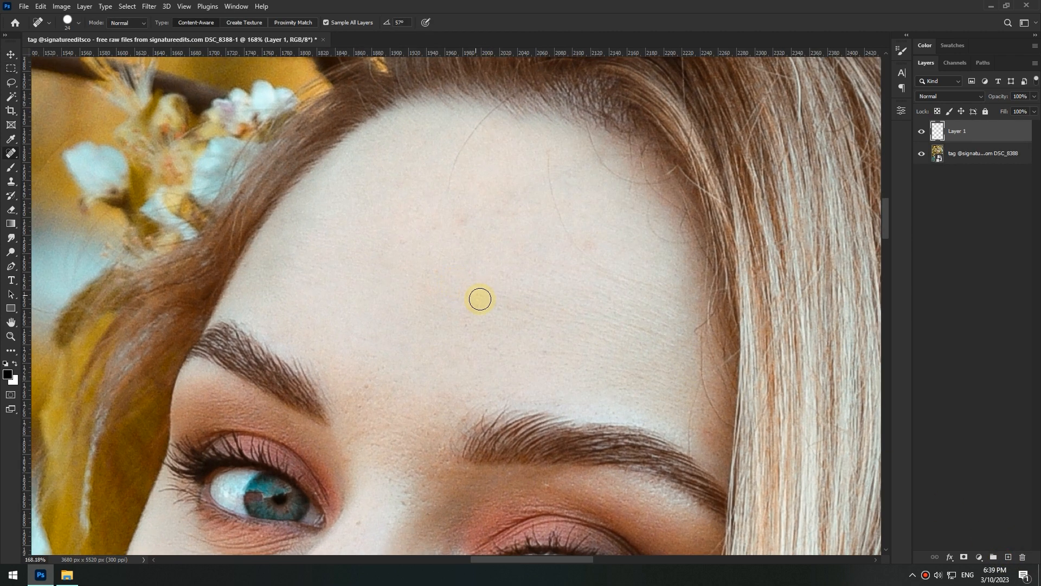
{"action": "right_click", "coordinate": [477, 295], "text": "alt"}
{"action": "right_click", "coordinate": [444, 297], "text": "alt"}
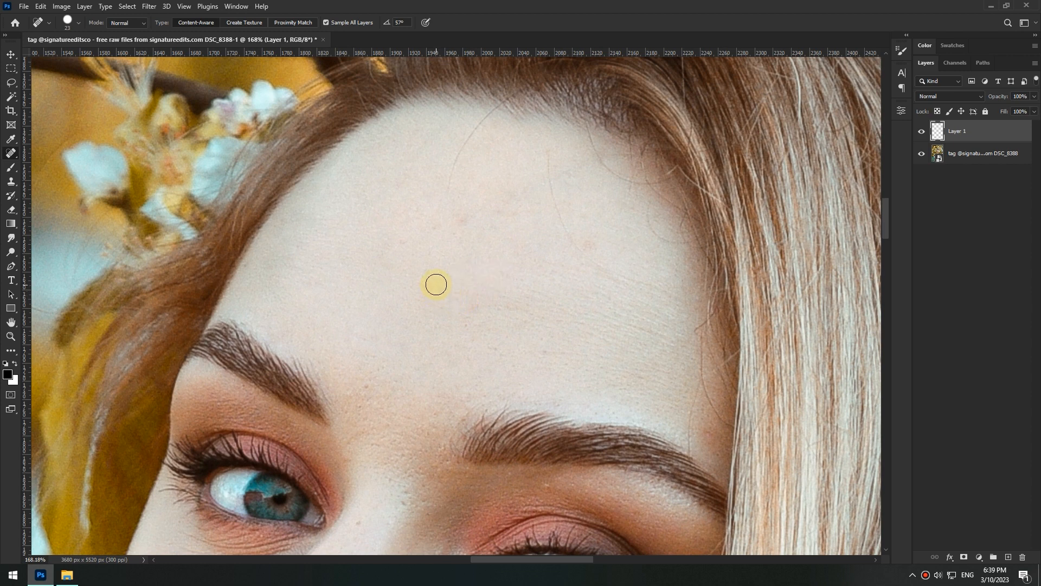
- Switch to the Healing Brush, size it to about 26 px and set it to sample Current & Below
{"action": "right_click", "coordinate": [9, 152]}
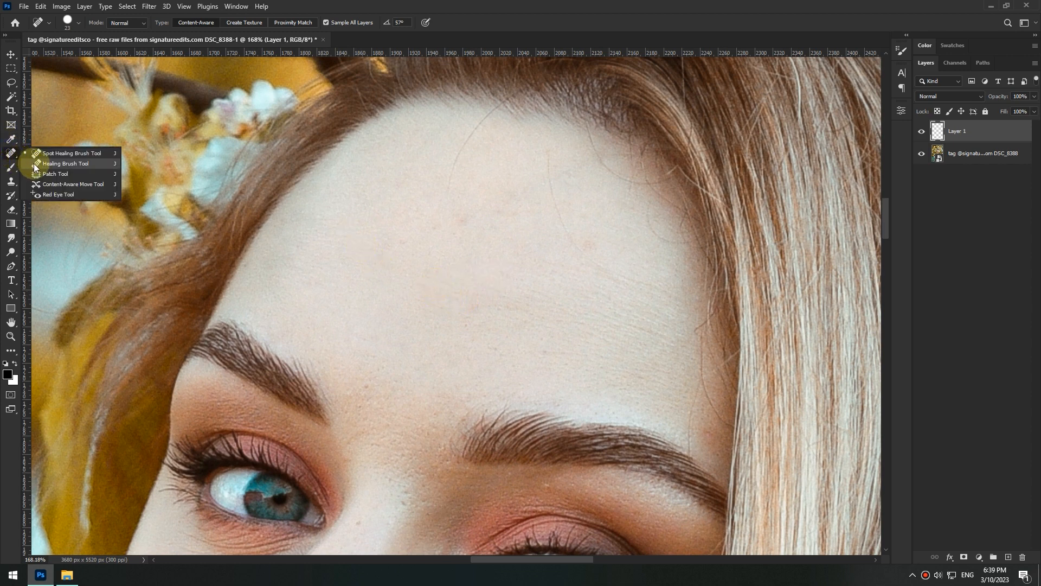
{"action": "left_click", "coordinate": [75, 164]}
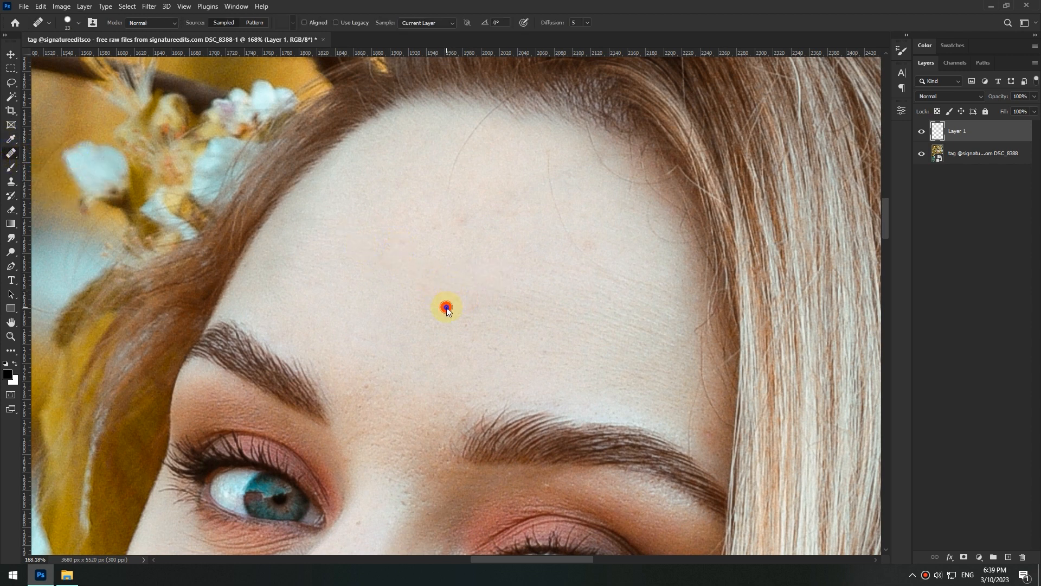
{"action": "left_click_drag", "start_coordinate": [440, 306], "coordinate": [438, 248]}
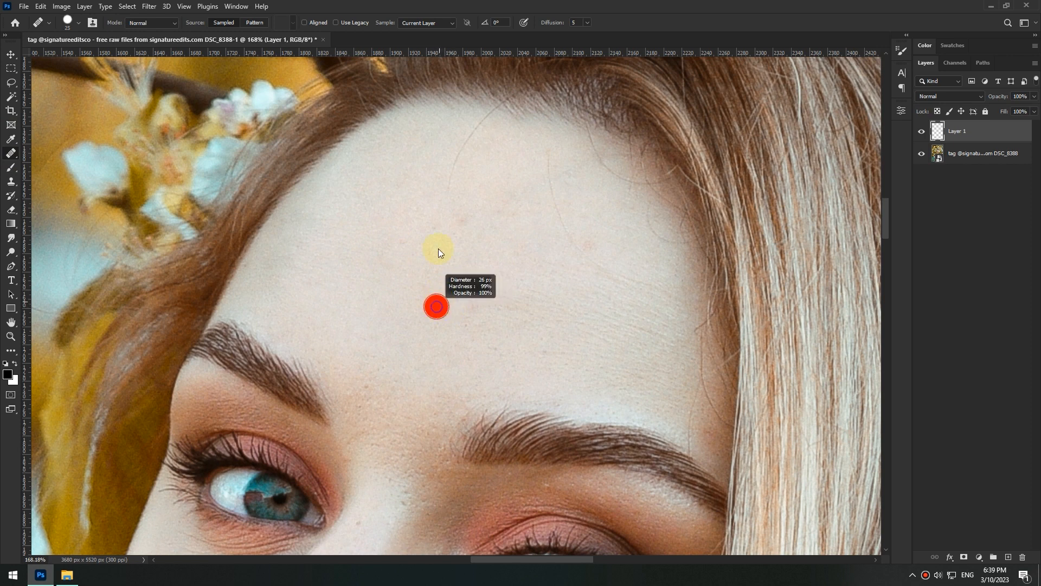
{"action": "left_click_drag", "start_coordinate": [418, 291], "coordinate": [406, 142]}
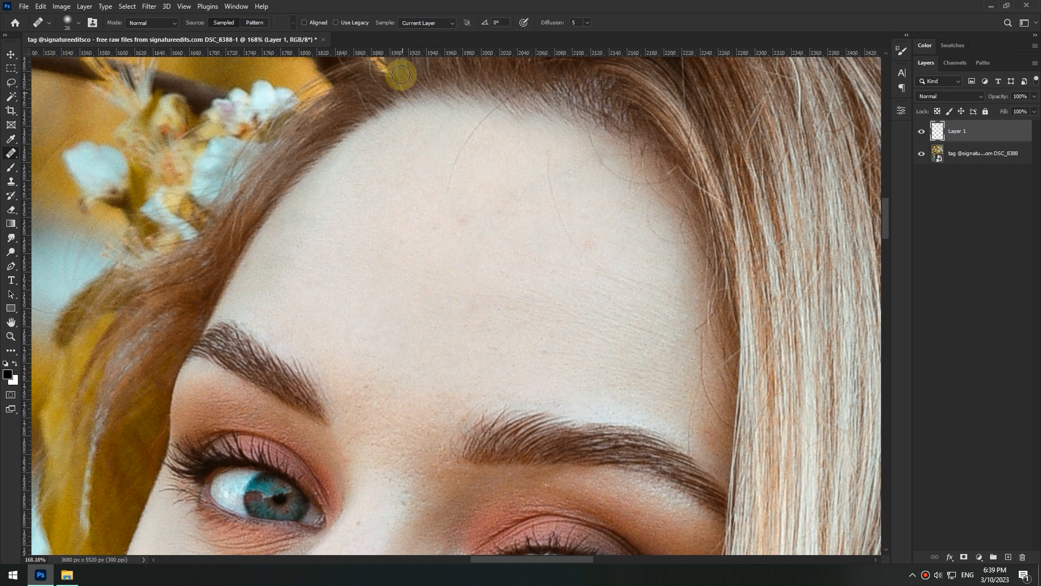
{"action": "left_click", "coordinate": [428, 40]}
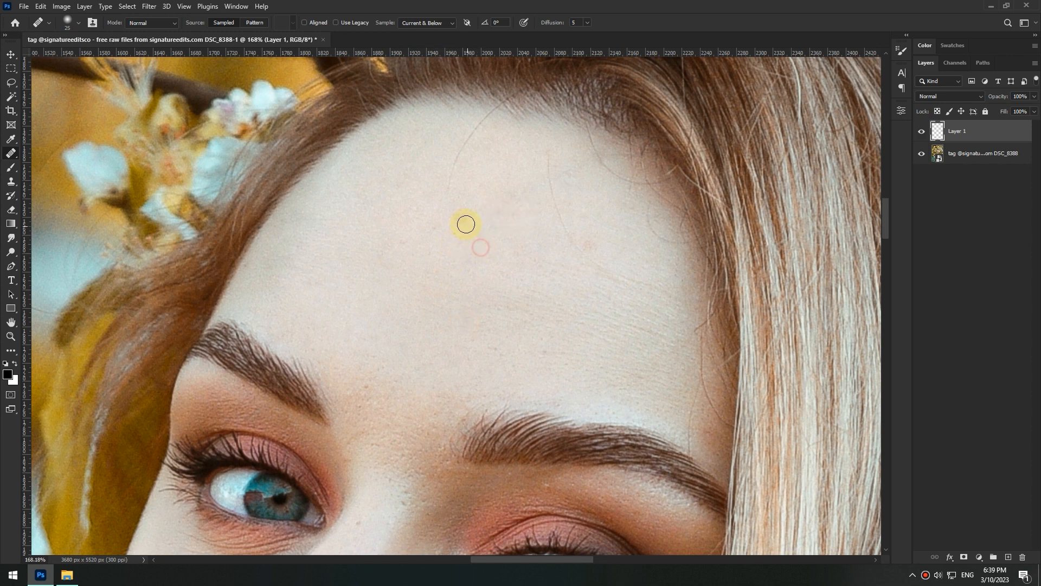
- Heal the small spots on the forehead and between the eyebrows on the empty layer
{"action": "left_click_drag", "start_coordinate": [561, 248], "coordinate": [537, 239]}
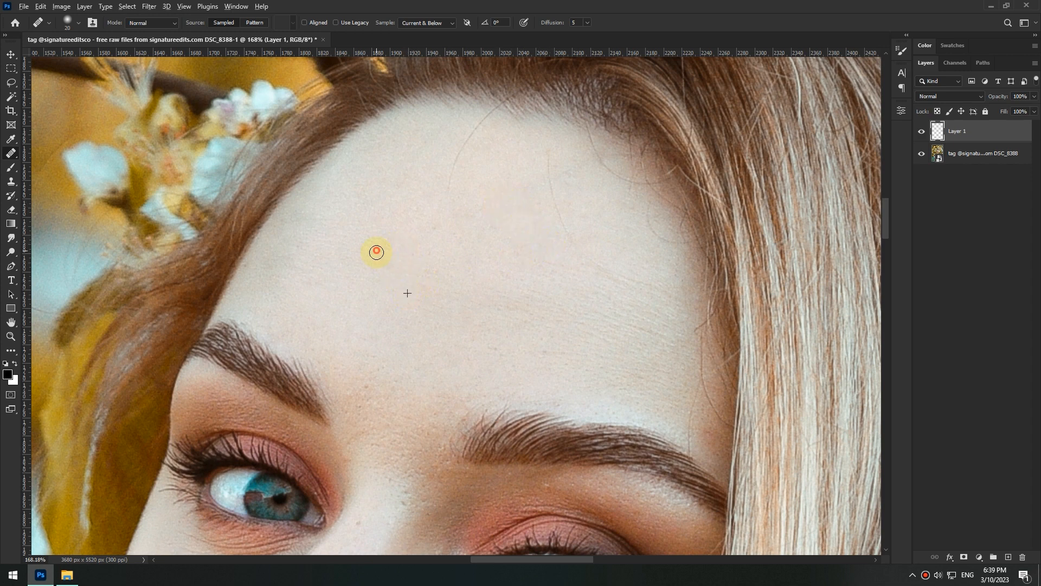
{"action": "scroll", "coordinate": [376, 252], "scroll_direction": "down", "scroll_amount": 5}
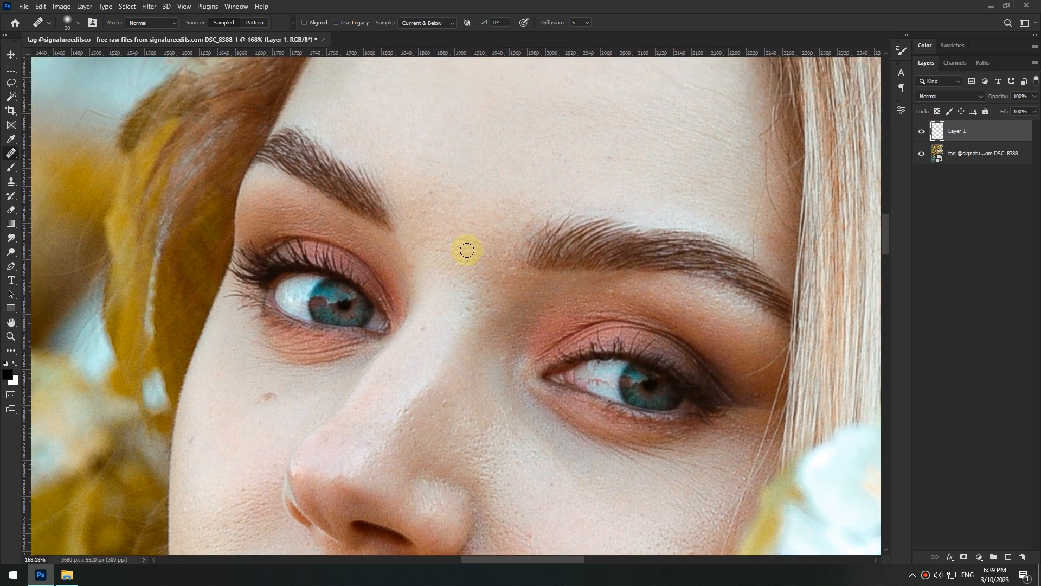
{"action": "scroll", "coordinate": [439, 179], "scroll_direction": "up", "scroll_amount": 1}
{"action": "left_click_drag", "start_coordinate": [440, 174], "coordinate": [447, 169]}
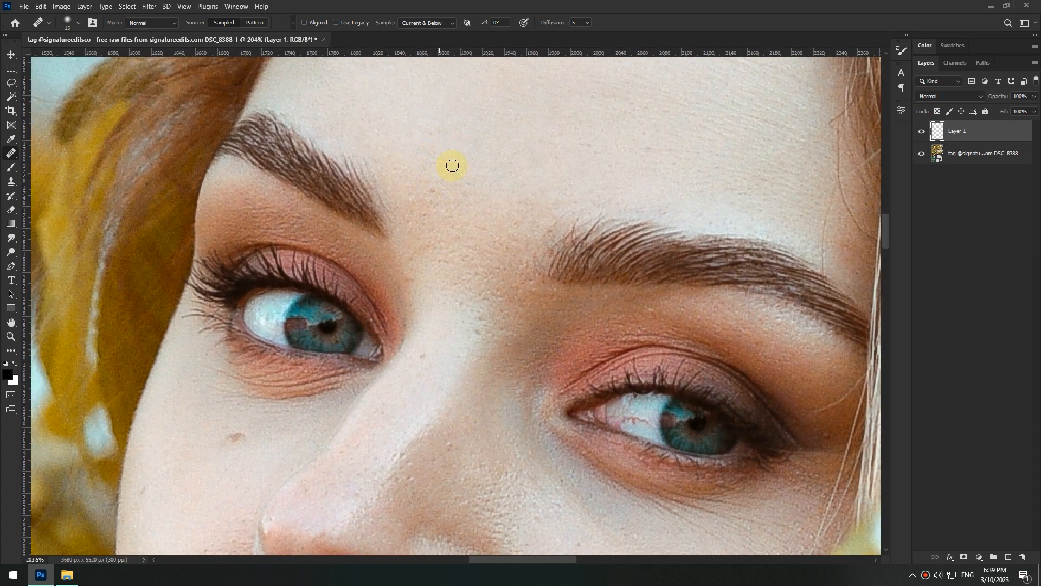
- Heal the remaining blemishes on the chin and cheek, and check the retouched face
{"action": "scroll", "coordinate": [475, 173], "scroll_direction": "down", "scroll_amount": 10}
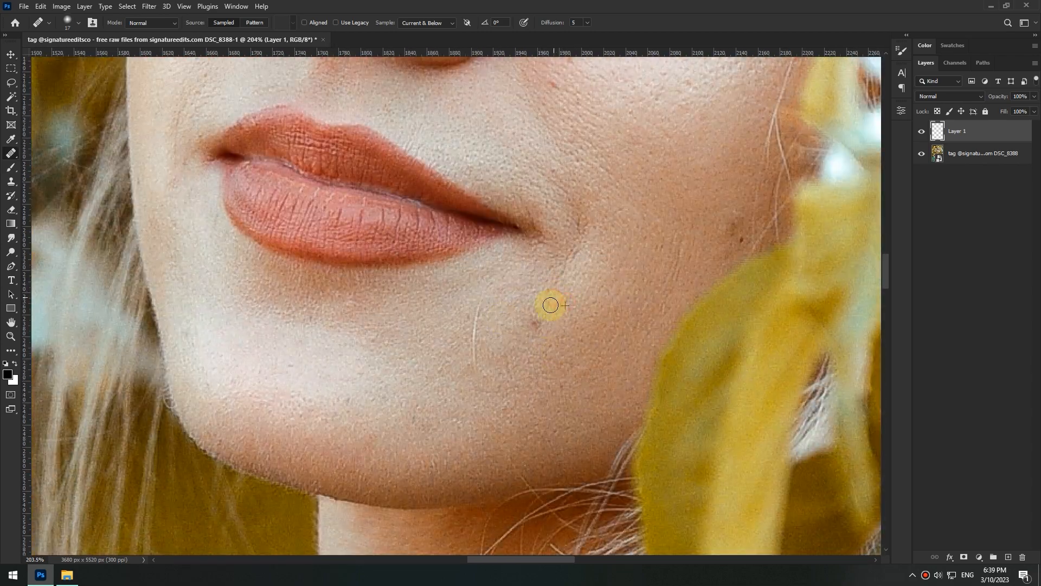
{"action": "scroll", "coordinate": [434, 411], "scroll_direction": "up", "scroll_amount": 5}
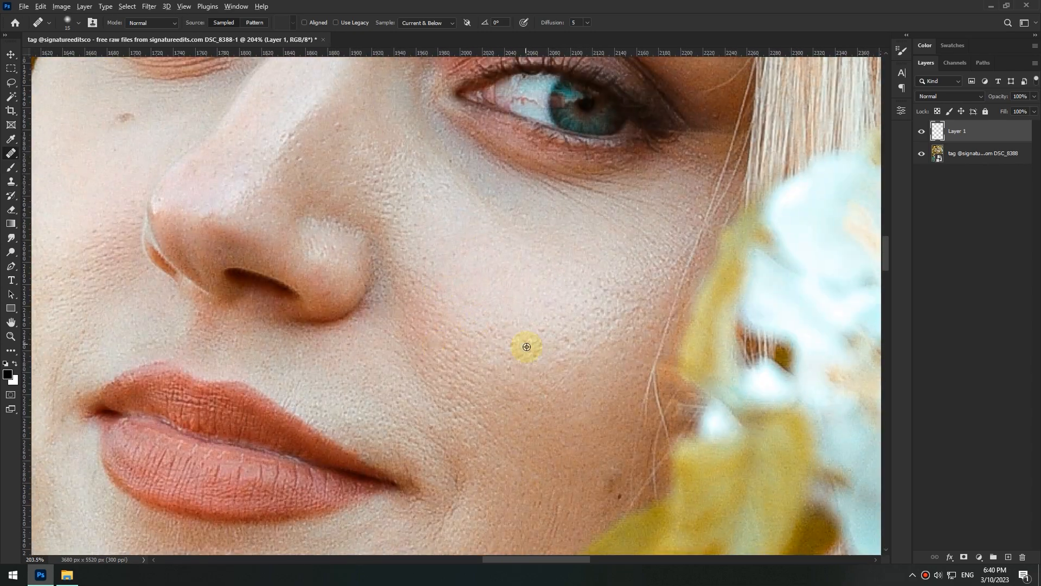
{"action": "scroll", "coordinate": [526, 346], "scroll_direction": "down", "scroll_amount": 6}
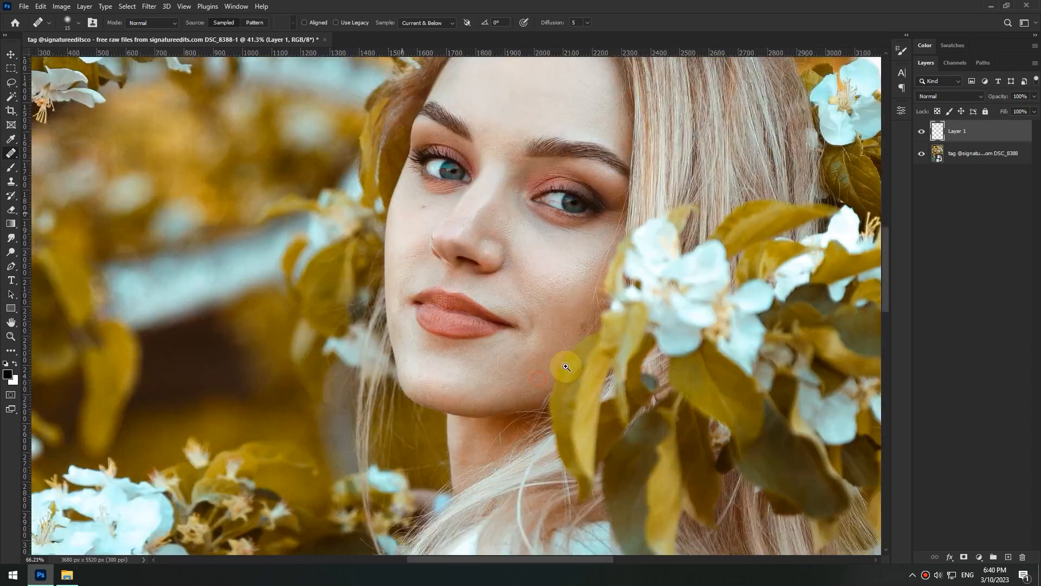
{"action": "scroll", "coordinate": [565, 367], "scroll_direction": "up", "scroll_amount": 5}
{"action": "scroll", "coordinate": [623, 249], "scroll_direction": "down", "scroll_amount": 6}
{"action": "scroll", "coordinate": [488, 217], "scroll_direction": "up", "scroll_amount": 3}
- Stamp all visible layers into a new merged layer above the retouching layer
{"action": "left_click", "coordinate": [977, 156]}
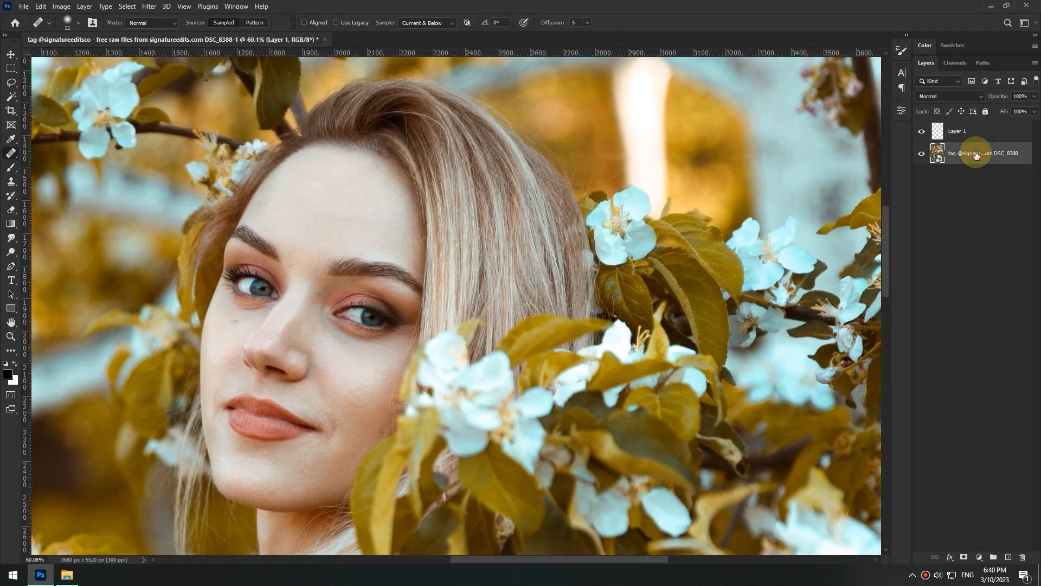
{"action": "left_click", "coordinate": [971, 131]}
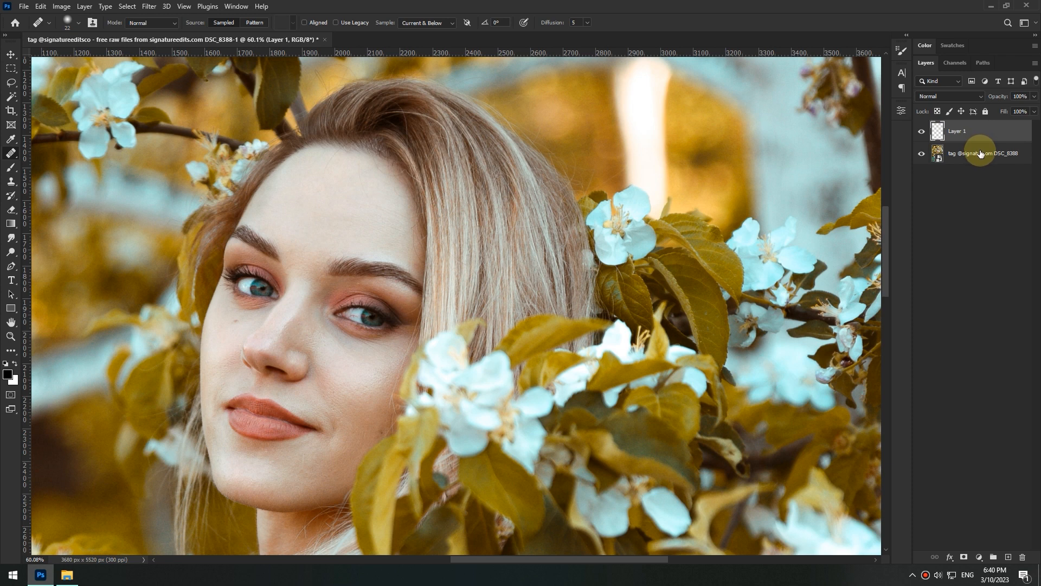
{"action": "key", "text": "ctrl+shift+alt+e"}
- Brighten the light strands of hair on the head using the Dodge tool with its range set to Highlights
{"action": "scroll", "coordinate": [408, 171], "scroll_direction": "down", "scroll_amount": 2}
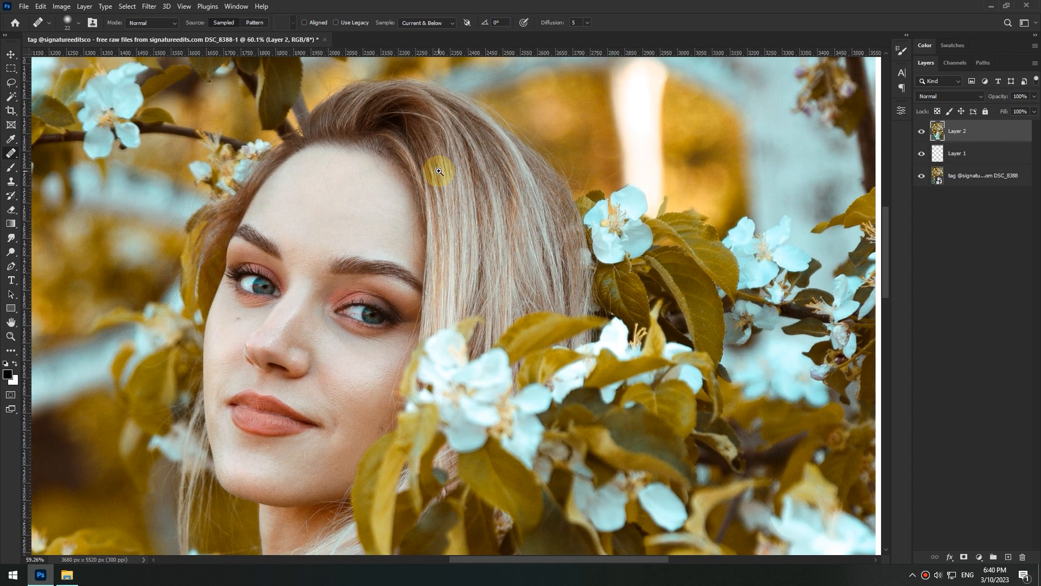
{"action": "left_click", "coordinate": [20, 243]}
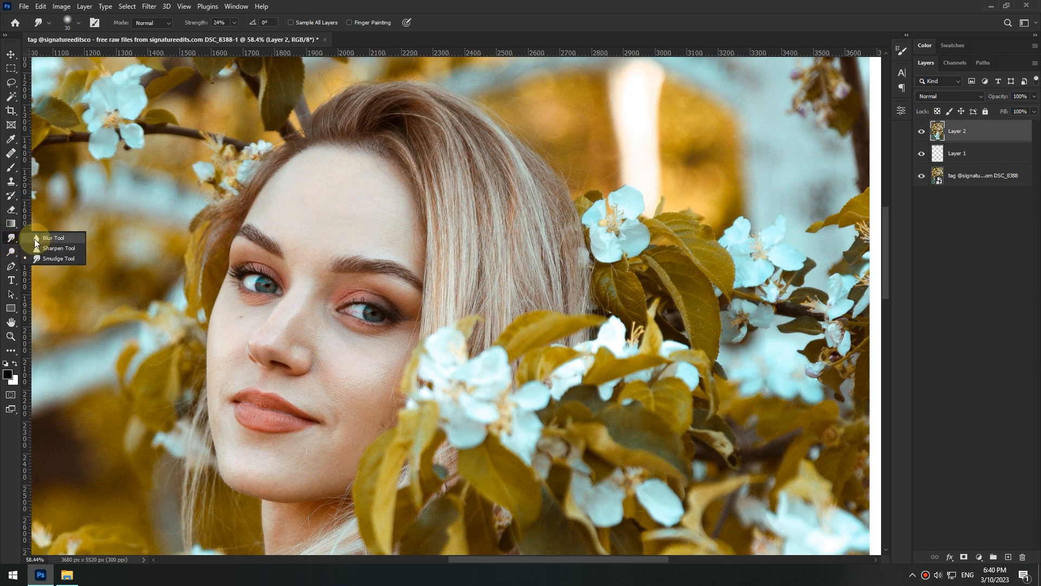
{"action": "left_click", "coordinate": [10, 252]}
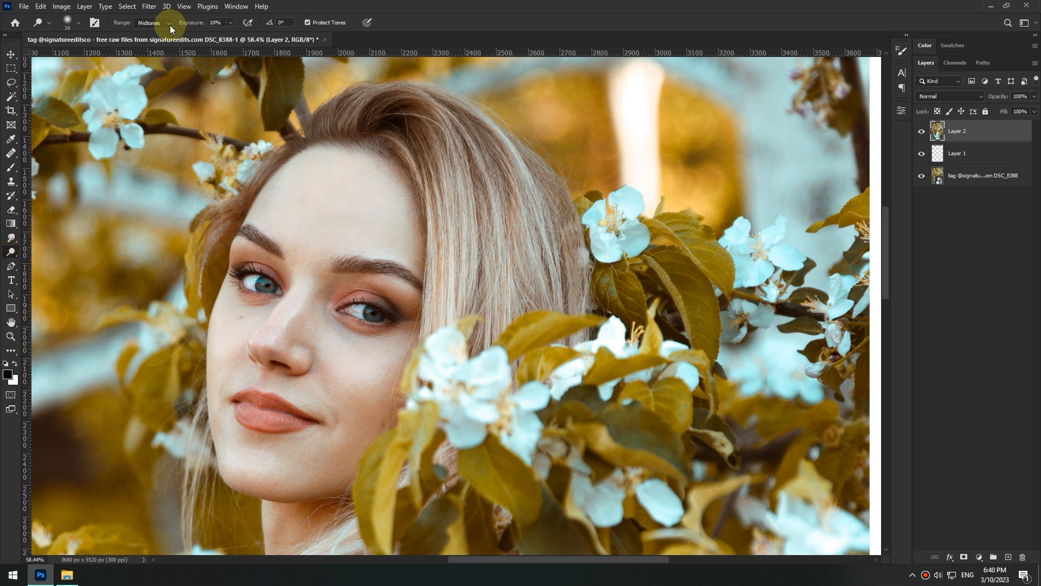
{"action": "left_click", "coordinate": [163, 45]}
{"action": "mouse_move", "coordinate": [465, 232]}
{"action": "left_mouse_down"}
{"action": "mouse_move", "coordinate": [488, 244]}
{"action": "mouse_move", "coordinate": [448, 231]}
{"action": "mouse_move", "coordinate": [515, 328]}
{"action": "mouse_move", "coordinate": [515, 251]}
{"action": "mouse_move", "coordinate": [541, 260]}
{"action": "mouse_move", "coordinate": [531, 338]}
{"action": "mouse_move", "coordinate": [556, 221]}
{"action": "mouse_move", "coordinate": [542, 260]}
{"action": "mouse_move", "coordinate": [555, 268]}
{"action": "mouse_move", "coordinate": [558, 290]}
{"action": "mouse_move", "coordinate": [518, 158]}
{"action": "mouse_move", "coordinate": [575, 228]}
{"action": "mouse_move", "coordinate": [541, 217]}
{"action": "left_mouse_up"}
{"action": "mouse_move", "coordinate": [390, 458]}
{"action": "left_mouse_down"}
{"action": "mouse_move", "coordinate": [509, 93]}
{"action": "mouse_move", "coordinate": [386, 3]}
{"action": "left_mouse_up"}
{"action": "mouse_move", "coordinate": [561, 160]}
{"action": "left_mouse_down"}
{"action": "mouse_move", "coordinate": [581, 221]}
{"action": "mouse_move", "coordinate": [662, 360]}
{"action": "mouse_move", "coordinate": [576, 111]}
{"action": "mouse_move", "coordinate": [627, 262]}
{"action": "left_mouse_up"}
- Dodge the highlights of the long hair falling over the back and shoulder, and check the whole portrait
{"action": "scroll", "coordinate": [627, 263], "scroll_direction": "down", "scroll_amount": 5}
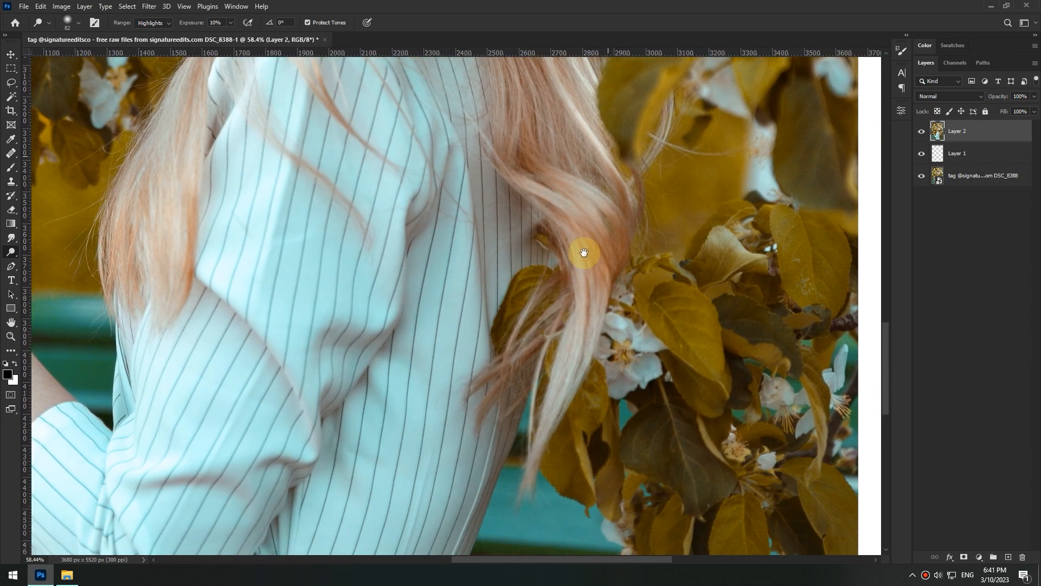
{"action": "mouse_move", "coordinate": [526, 169]}
{"action": "left_mouse_down"}
{"action": "mouse_move", "coordinate": [576, 201]}
{"action": "mouse_move", "coordinate": [590, 185]}
{"action": "mouse_move", "coordinate": [617, 247]}
{"action": "mouse_move", "coordinate": [586, 348]}
{"action": "mouse_move", "coordinate": [514, 479]}
{"action": "mouse_move", "coordinate": [546, 425]}
{"action": "mouse_move", "coordinate": [558, 344]}
{"action": "mouse_move", "coordinate": [570, 332]}
{"action": "mouse_move", "coordinate": [530, 433]}
{"action": "left_mouse_up"}
{"action": "scroll", "coordinate": [535, 474], "scroll_direction": "up", "scroll_amount": 5}
{"action": "scroll", "coordinate": [535, 474], "scroll_direction": "left", "scroll_amount": 3}
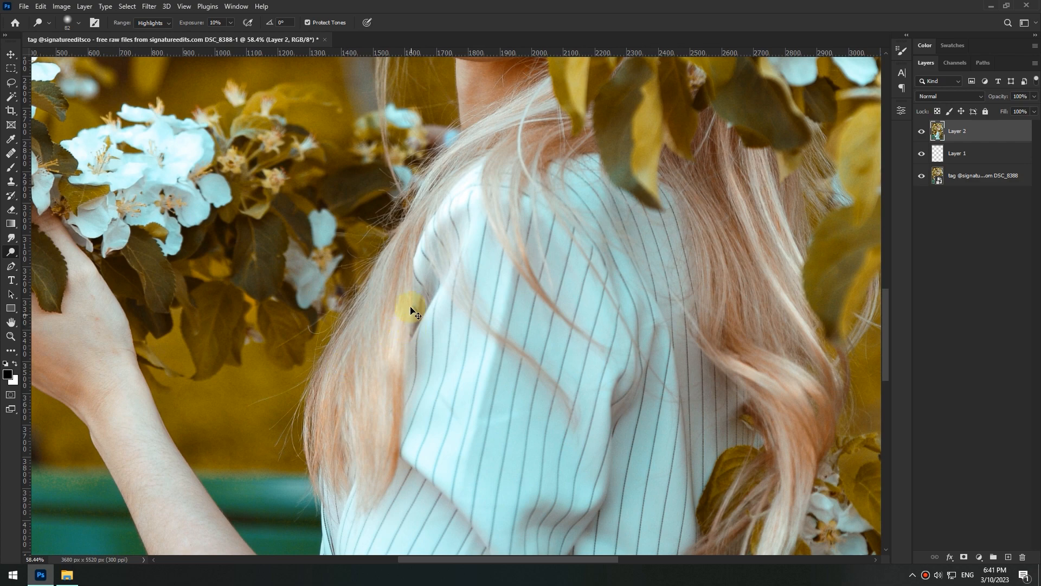
{"action": "scroll", "coordinate": [572, 286], "scroll_direction": "down", "scroll_amount": 10}
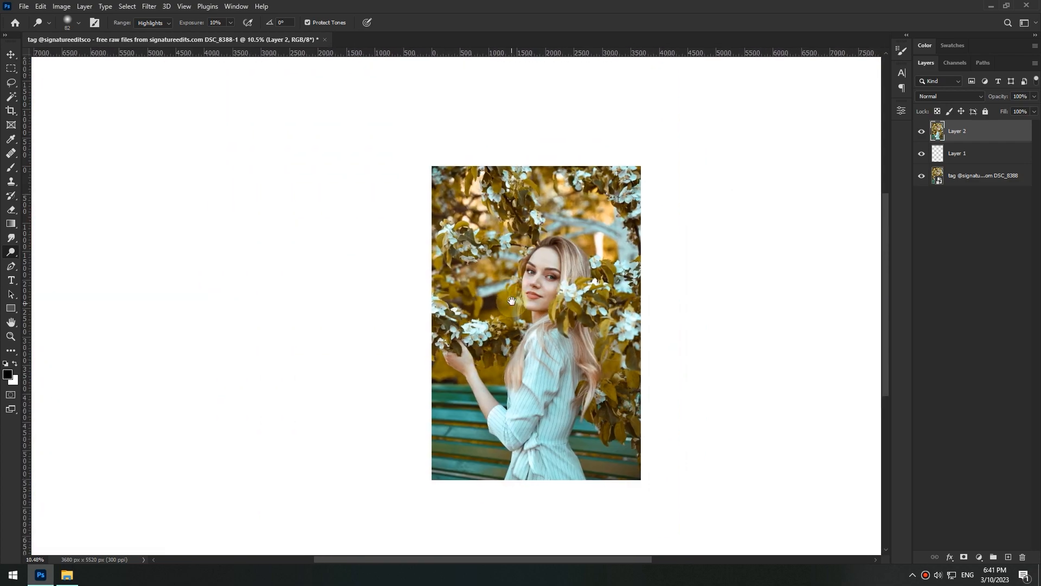
{"action": "scroll", "coordinate": [511, 300], "scroll_direction": "up", "scroll_amount": 8}
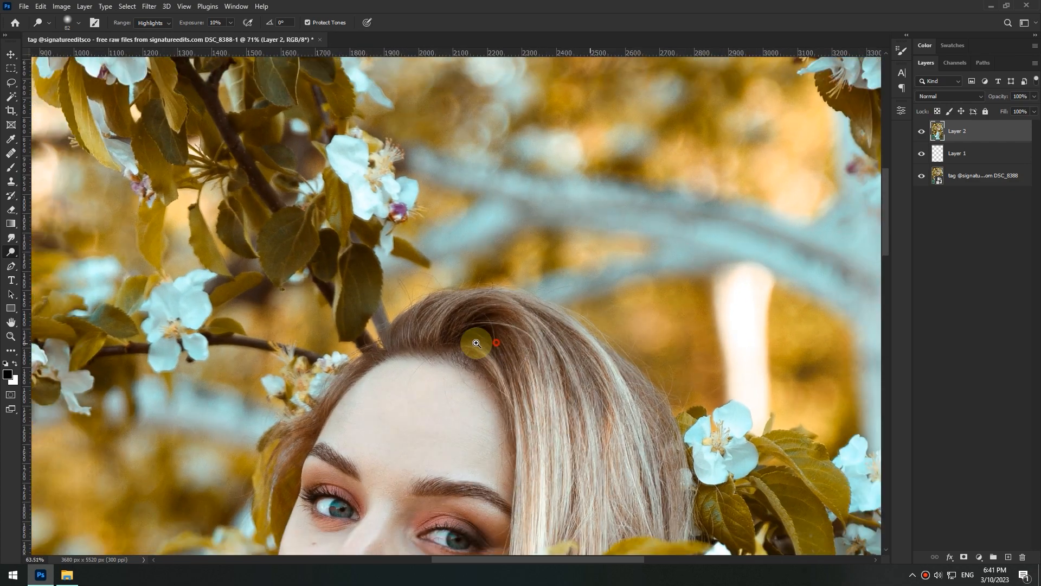
- Switch to the Burn tool and set its range to Shadows and its exposure to 10%
{"action": "scroll", "coordinate": [477, 342], "scroll_direction": "down", "scroll_amount": 2}
{"action": "right_click", "coordinate": [10, 251]}
{"action": "left_click", "coordinate": [65, 262]}
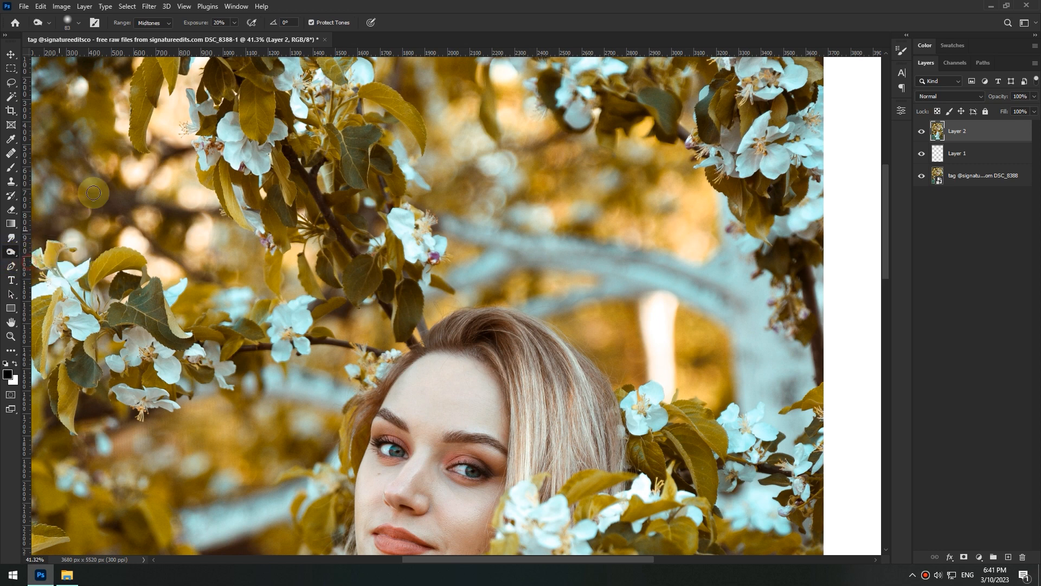
{"action": "left_click", "coordinate": [163, 23]}
{"action": "left_click", "coordinate": [152, 32]}
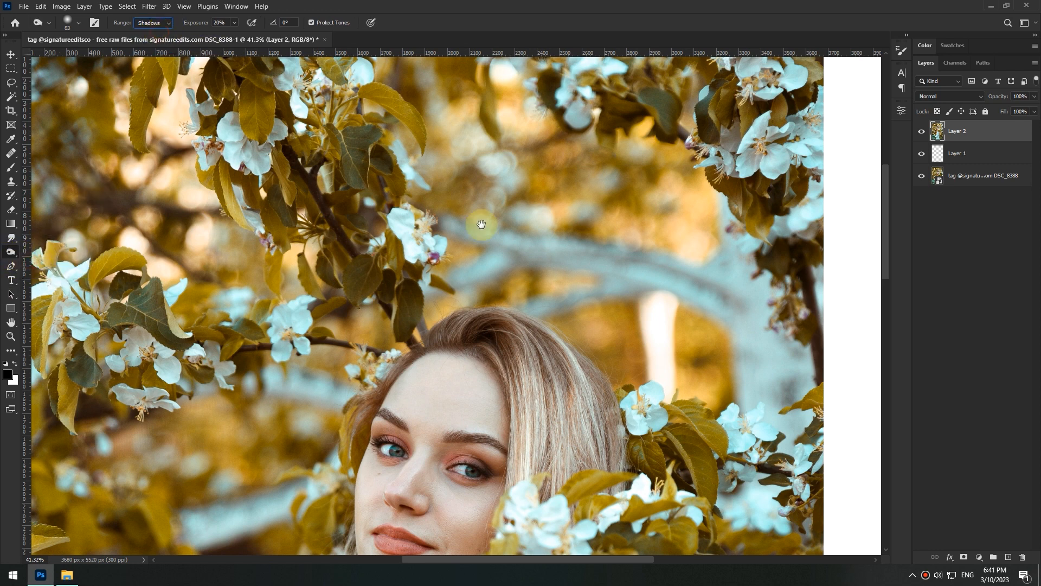
{"action": "left_click_drag", "start_coordinate": [482, 225], "coordinate": [367, 132]}
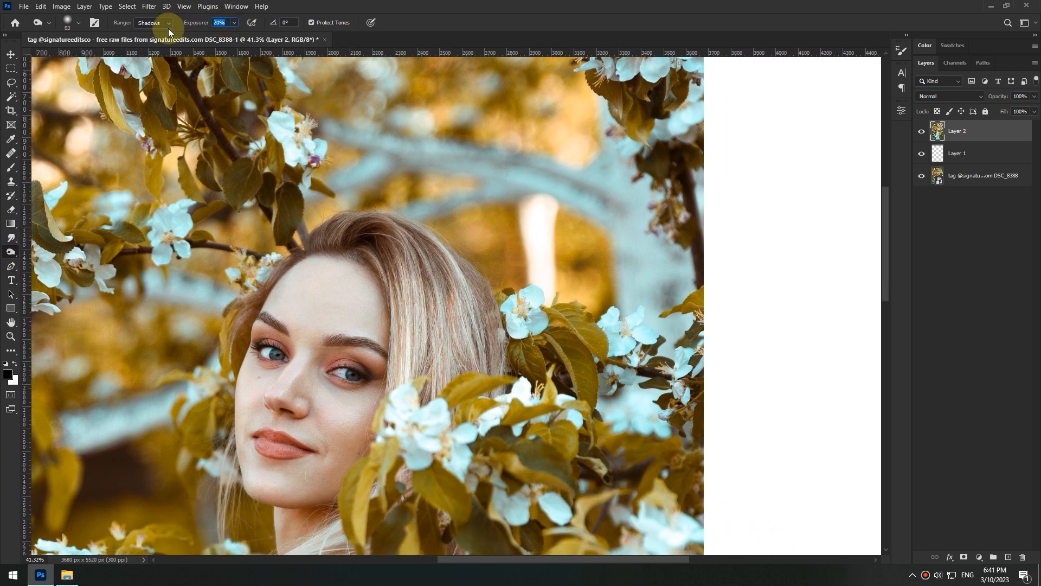
{"action": "type", "text": "10"}
{"action": "key", "text": "Return"}
- Burn the shadows in the hair on the crown and along the side of the head
{"action": "scroll", "coordinate": [367, 244], "scroll_direction": "up", "scroll_amount": 2}
{"action": "scroll", "coordinate": [367, 244], "scroll_direction": "up", "scroll_amount": 2}
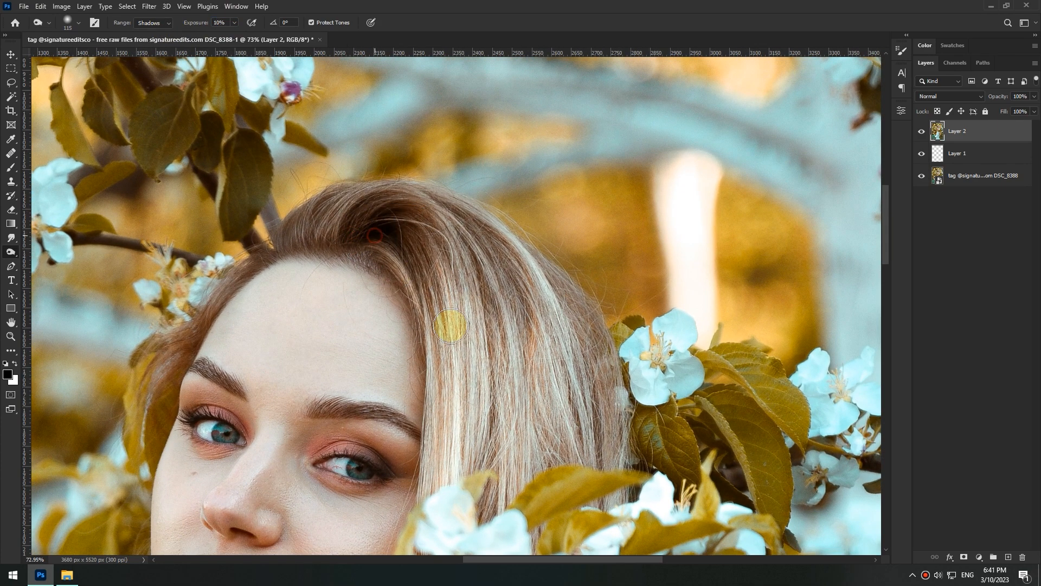
{"action": "mouse_move", "coordinate": [472, 367]}
{"action": "left_mouse_down"}
{"action": "mouse_move", "coordinate": [399, 228]}
{"action": "mouse_move", "coordinate": [395, 332]}
{"action": "left_mouse_up"}
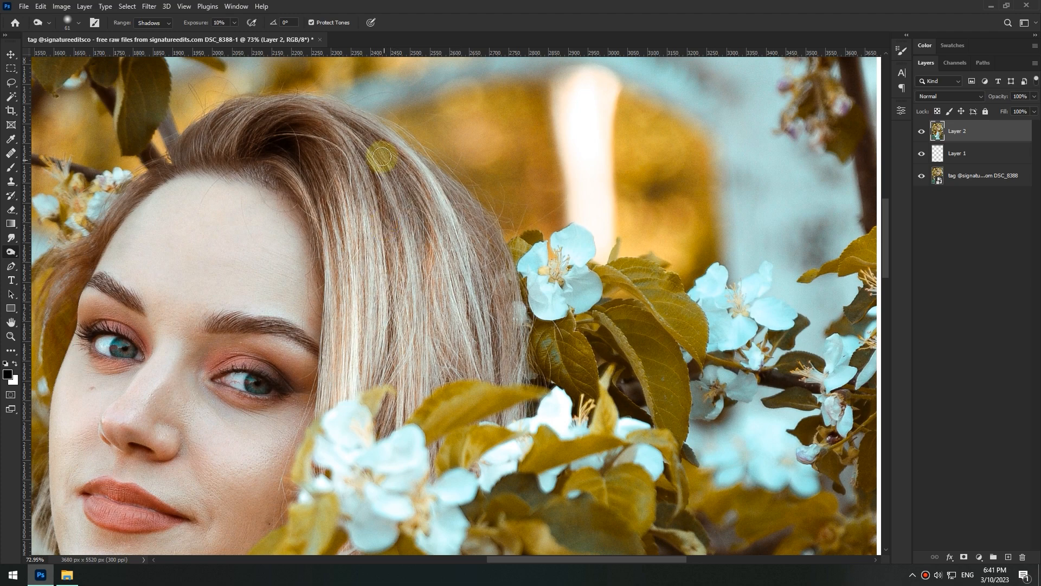
{"action": "mouse_move", "coordinate": [503, 406]}
{"action": "left_mouse_down"}
{"action": "mouse_move", "coordinate": [434, 285]}
{"action": "mouse_move", "coordinate": [443, 295]}
{"action": "left_mouse_up"}
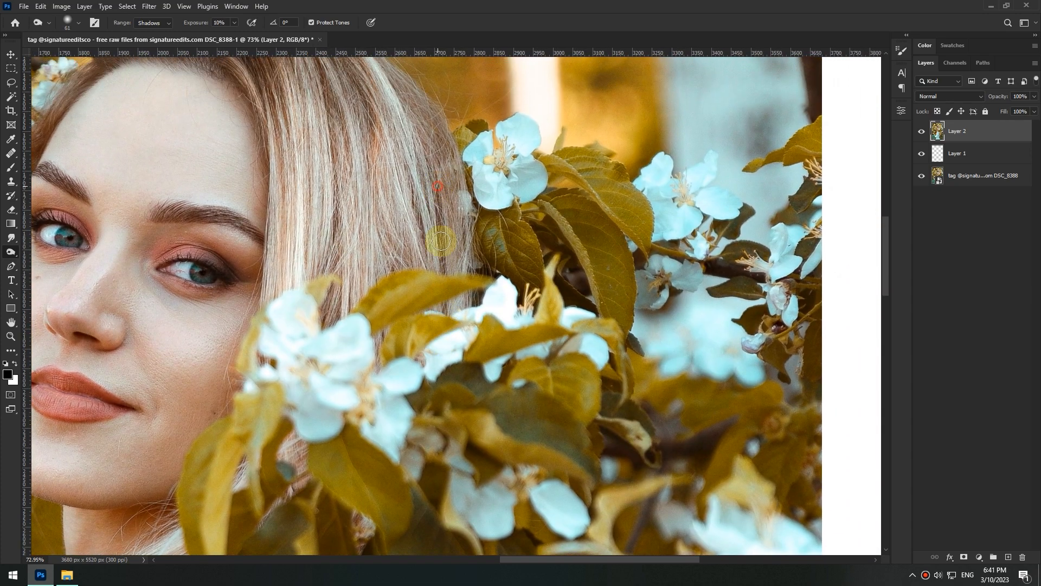
- Burn the shadows in the long hair falling over the back and shoulder, down to the tips
{"action": "mouse_move", "coordinate": [443, 330]}
{"action": "left_mouse_down"}
{"action": "mouse_move", "coordinate": [452, 305]}
{"action": "mouse_move", "coordinate": [442, 186]}
{"action": "left_mouse_up"}
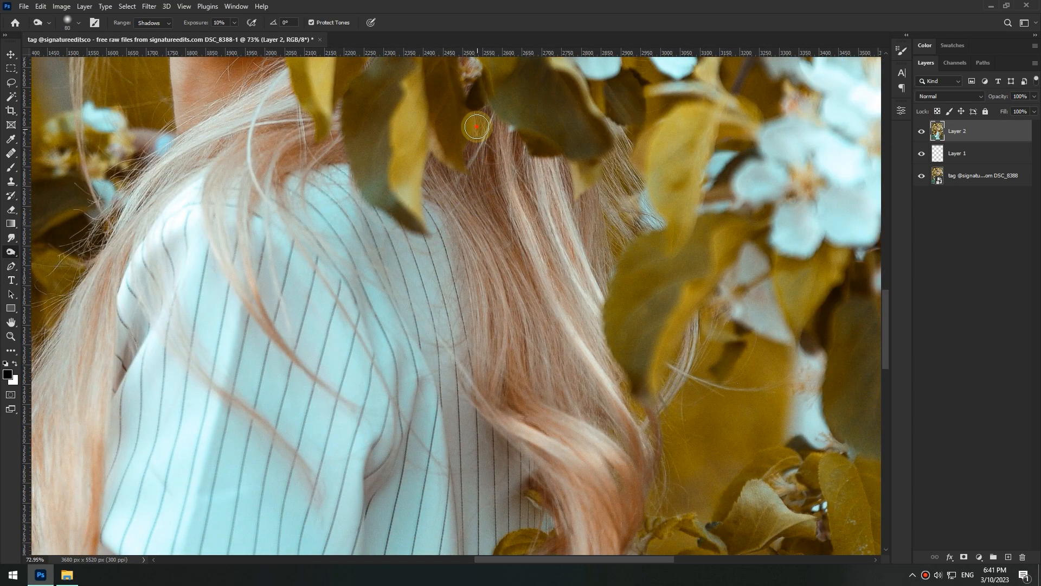
{"action": "key", "text": "]"}
{"action": "left_click_drag", "start_coordinate": [568, 320], "coordinate": [428, 218]}
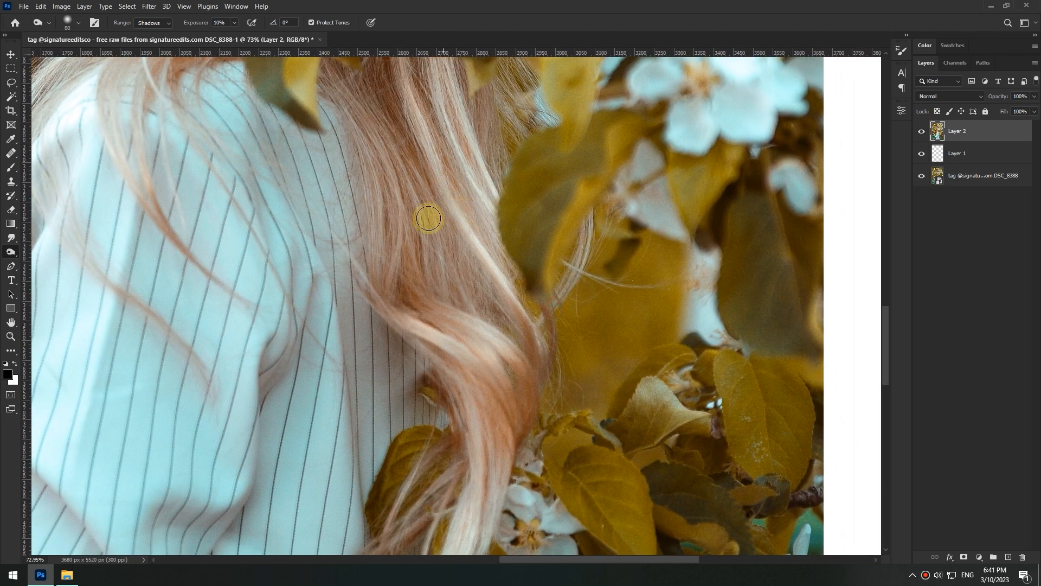
{"action": "mouse_move", "coordinate": [438, 274]}
{"action": "left_mouse_down"}
{"action": "mouse_move", "coordinate": [453, 320]}
{"action": "mouse_move", "coordinate": [470, 303]}
{"action": "left_mouse_up"}
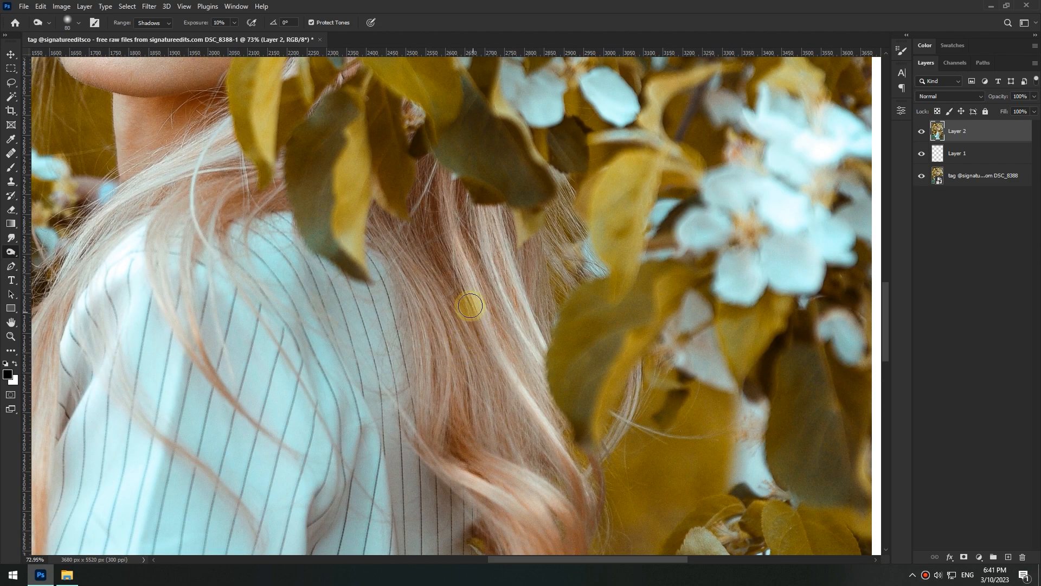
{"action": "mouse_move", "coordinate": [528, 420]}
{"action": "left_mouse_down"}
{"action": "mouse_move", "coordinate": [471, 249]}
{"action": "mouse_move", "coordinate": [409, 302]}
{"action": "left_mouse_up"}
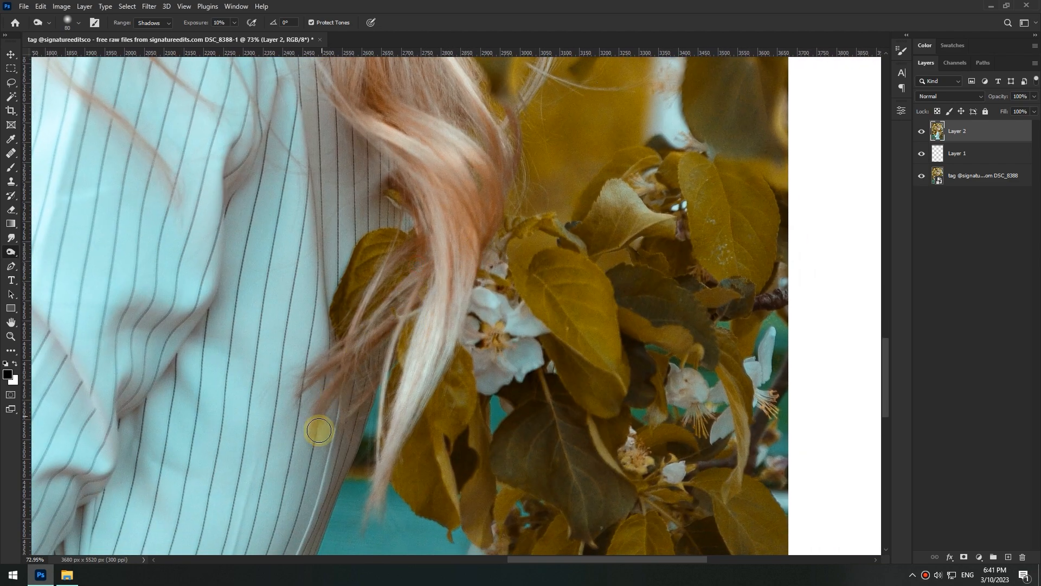
{"action": "left_click_drag", "start_coordinate": [327, 293], "coordinate": [434, 537]}
{"action": "left_click_drag", "start_coordinate": [401, 253], "coordinate": [484, 447]}
{"action": "left_click_drag", "start_coordinate": [665, 371], "coordinate": [657, 408]}
{"action": "left_click_drag", "start_coordinate": [691, 354], "coordinate": [395, 225]}
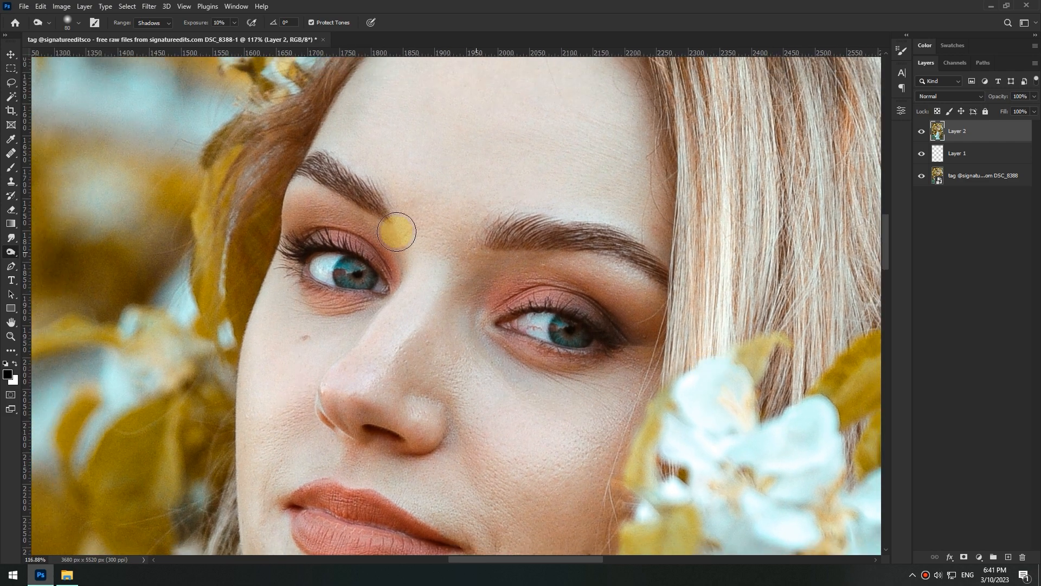
- Brighten the irises of both eyes with the Dodge tool in the Highlights range at 10% exposure, and check the face
{"action": "left_click", "coordinate": [56, 251]}
{"action": "scroll", "coordinate": [391, 244], "scroll_direction": "up", "scroll_amount": 5}
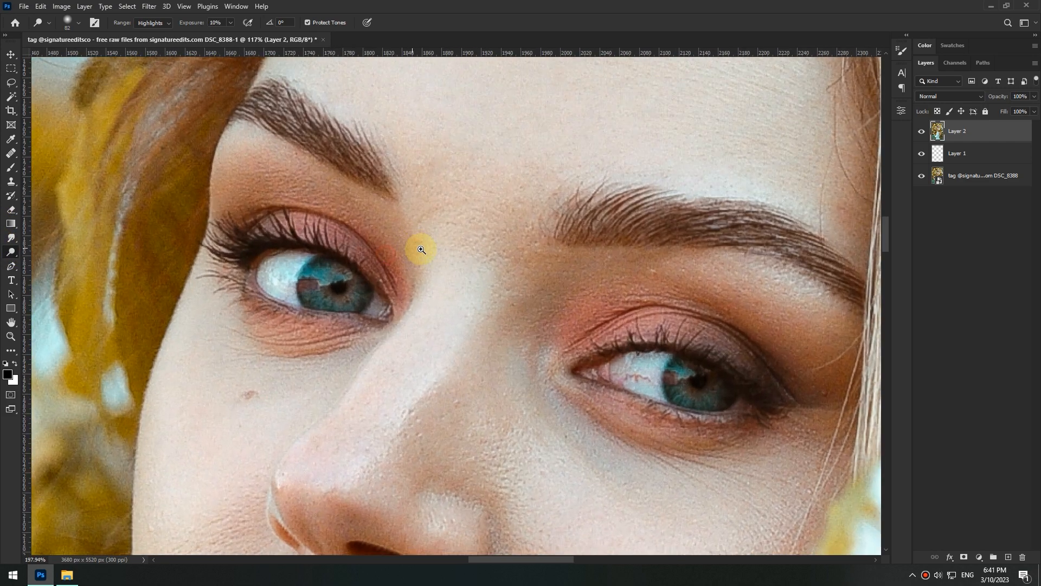
{"action": "left_click_drag", "start_coordinate": [281, 303], "coordinate": [244, 299]}
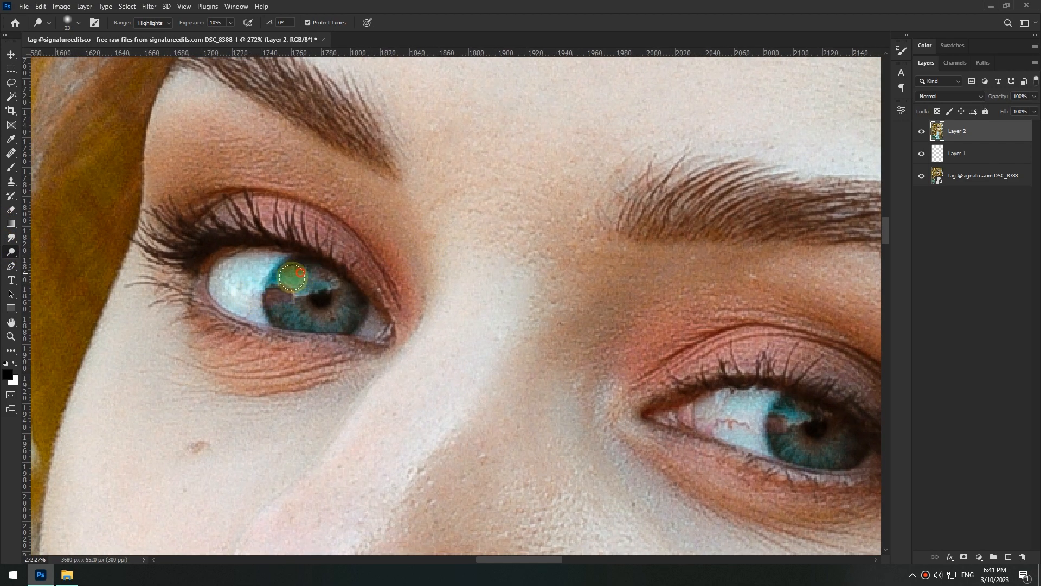
{"action": "left_click_drag", "start_coordinate": [314, 281], "coordinate": [298, 290]}
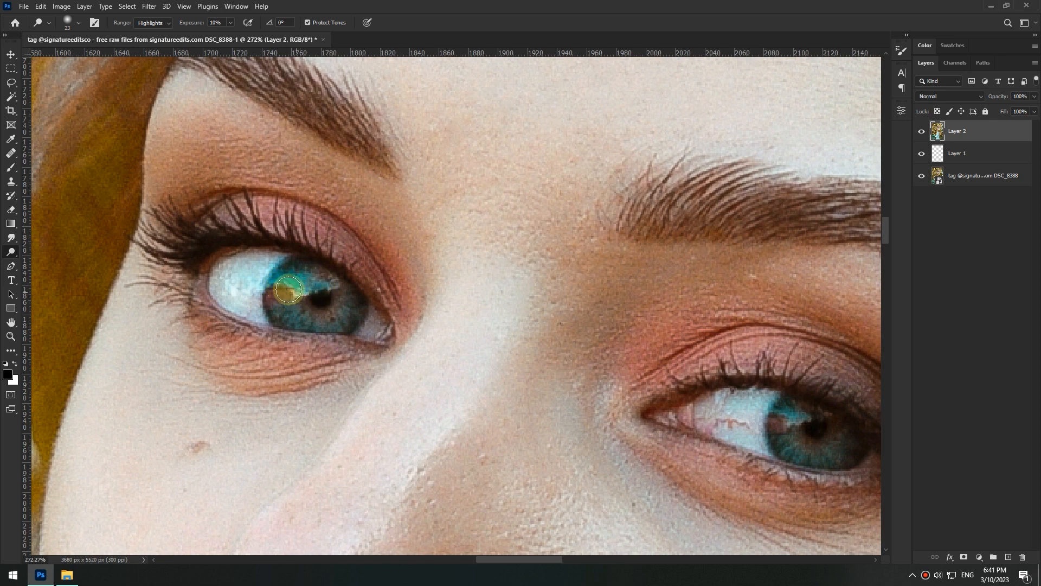
{"action": "scroll", "coordinate": [421, 319], "scroll_direction": "right", "scroll_amount": 3}
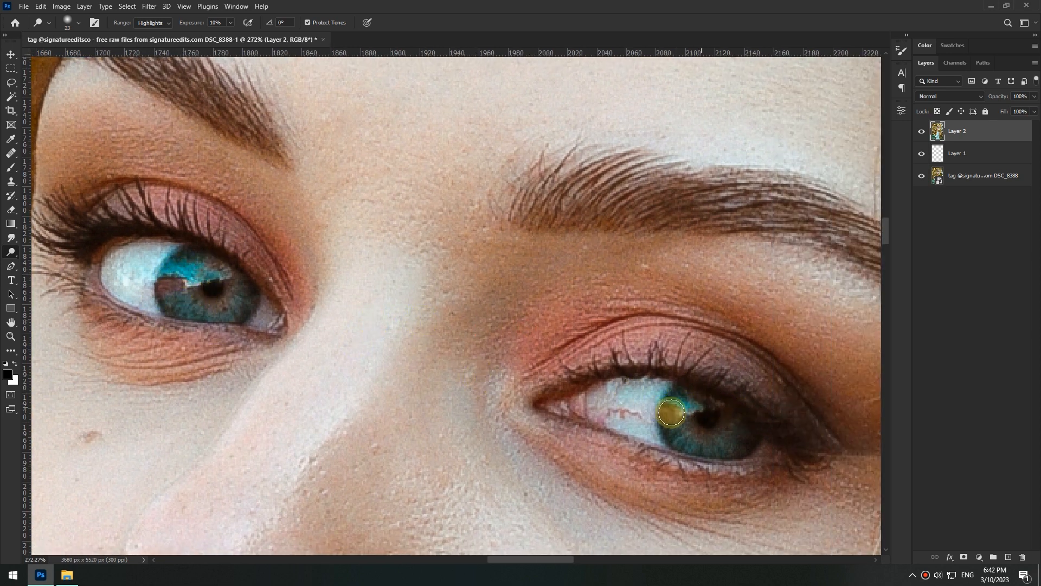
{"action": "scroll", "coordinate": [636, 380], "scroll_direction": "down", "scroll_amount": 10}
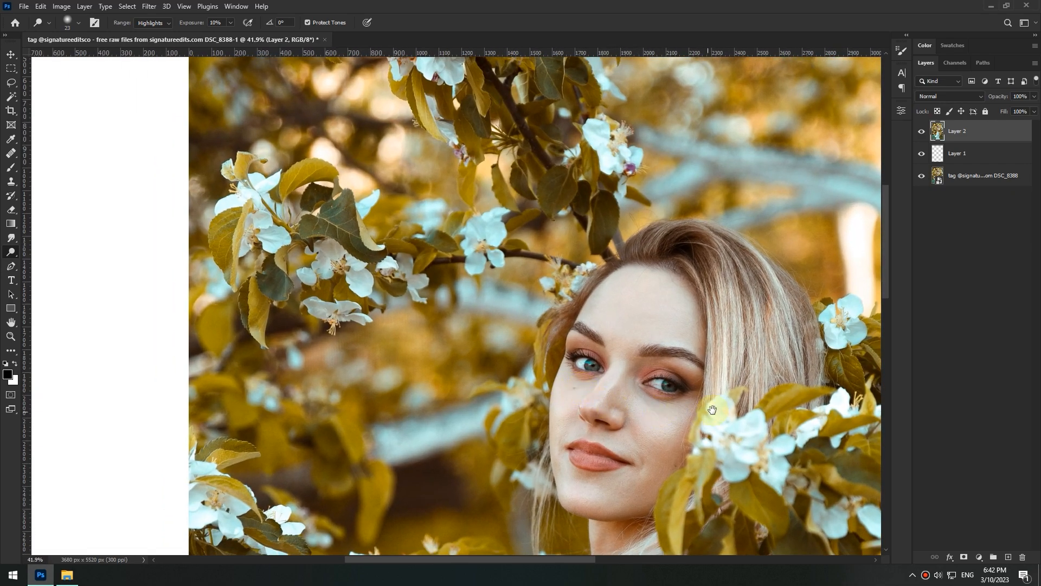
{"action": "scroll", "coordinate": [559, 397], "scroll_direction": "up", "scroll_amount": 8}
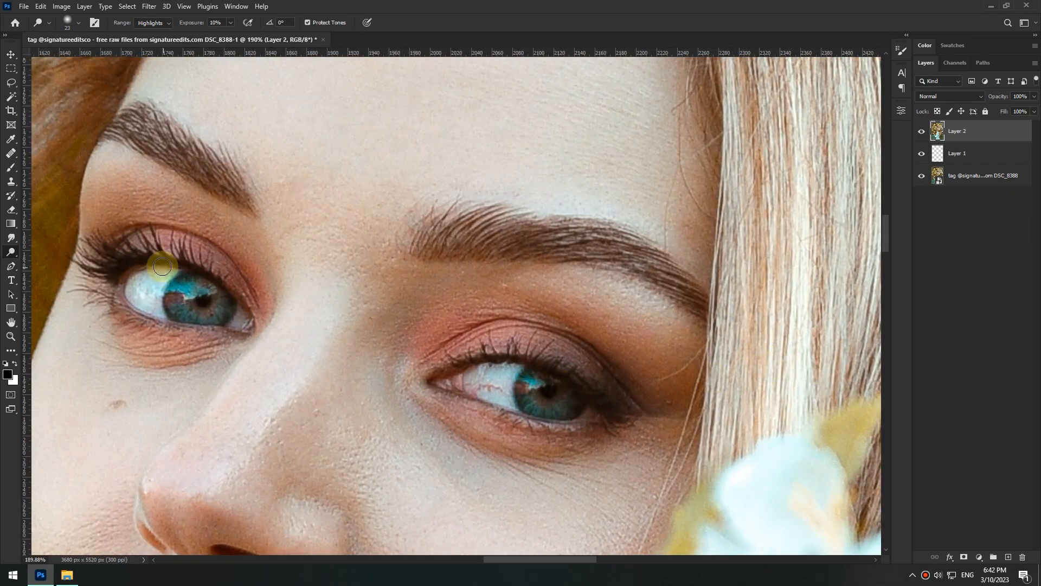
{"action": "scroll", "coordinate": [331, 351], "scroll_direction": "down", "scroll_amount": 5}
{"action": "scroll", "coordinate": [288, 366], "scroll_direction": "down", "scroll_amount": 2}
- Switch to the Sponge tool and set its mode to Saturate and its flow to 20%
{"action": "right_click", "coordinate": [11, 251]}
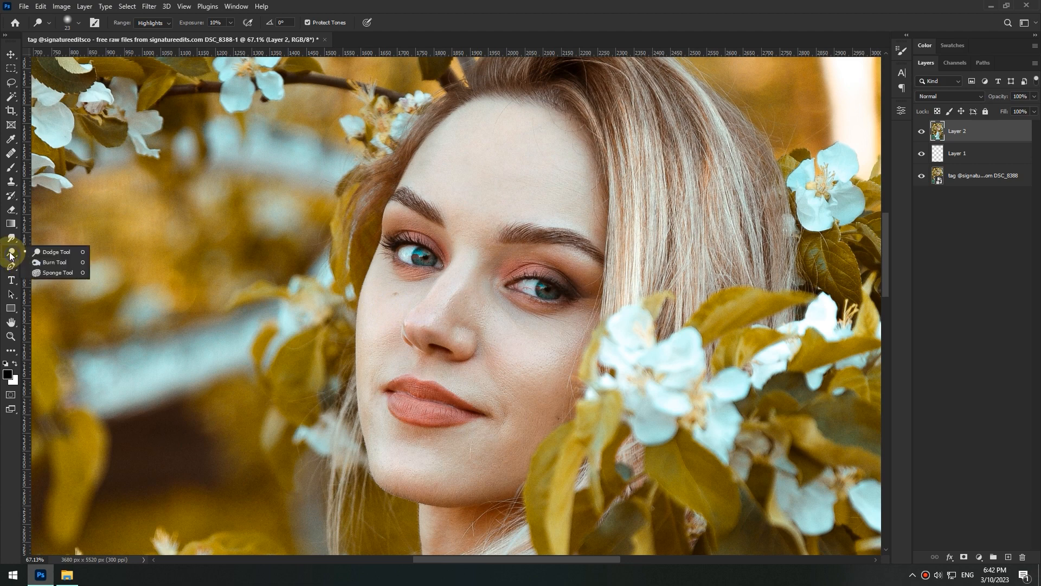
{"action": "left_click", "coordinate": [44, 275]}
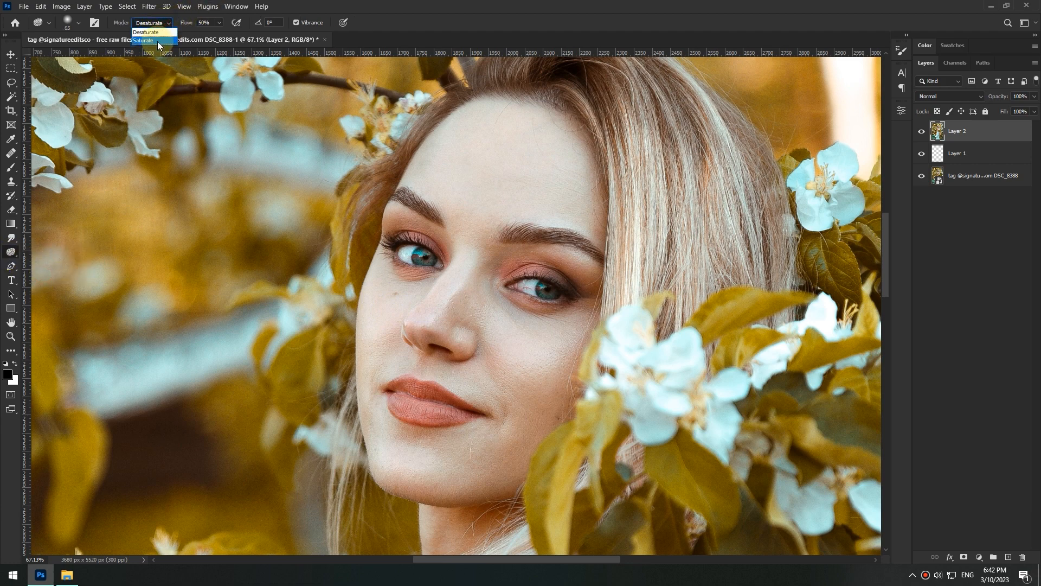
{"action": "left_click", "coordinate": [158, 40]}
{"action": "type", "text": "20"}
{"action": "key", "text": "Return"}
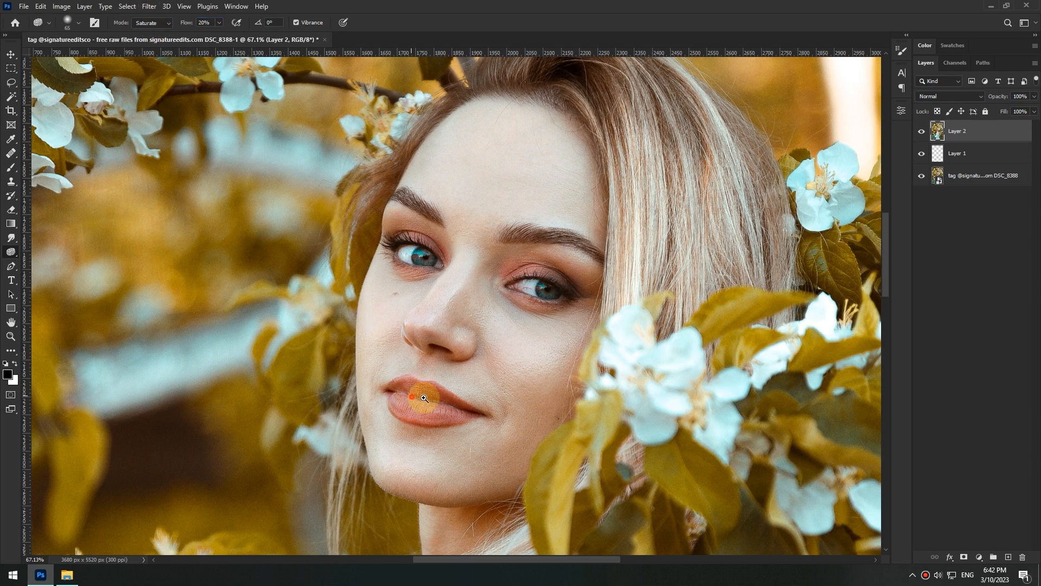
- Saturate the color of the upper and lower lips, and check the whole portrait
{"action": "left_click_drag", "start_coordinate": [424, 398], "coordinate": [453, 396]}
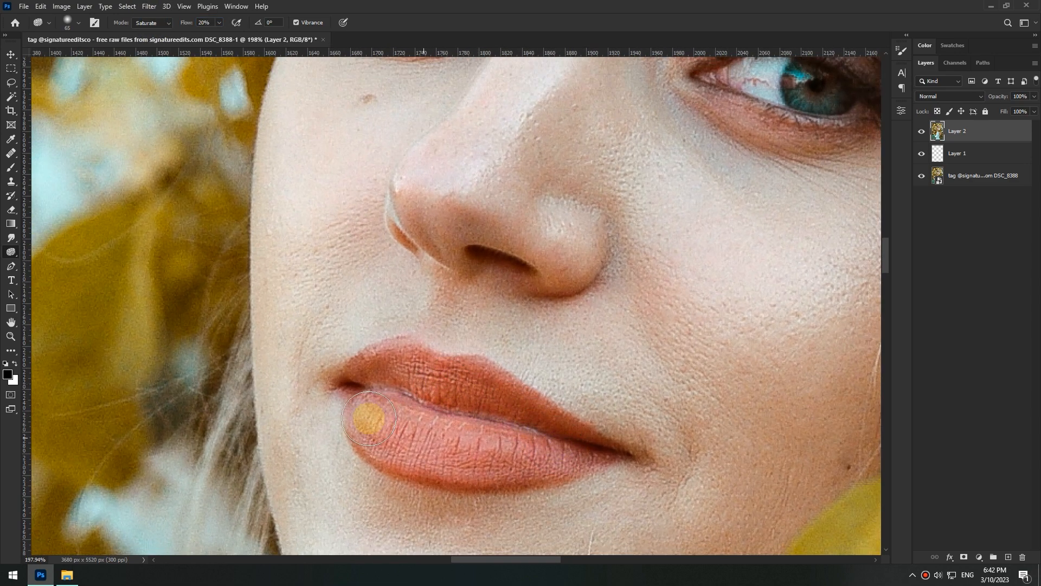
{"action": "mouse_move", "coordinate": [369, 418]}
{"action": "left_mouse_down"}
{"action": "mouse_move", "coordinate": [365, 384]}
{"action": "mouse_move", "coordinate": [408, 378]}
{"action": "mouse_move", "coordinate": [390, 385]}
{"action": "mouse_move", "coordinate": [410, 360]}
{"action": "mouse_move", "coordinate": [483, 381]}
{"action": "mouse_move", "coordinate": [548, 459]}
{"action": "mouse_move", "coordinate": [381, 433]}
{"action": "mouse_move", "coordinate": [366, 410]}
{"action": "left_mouse_up"}
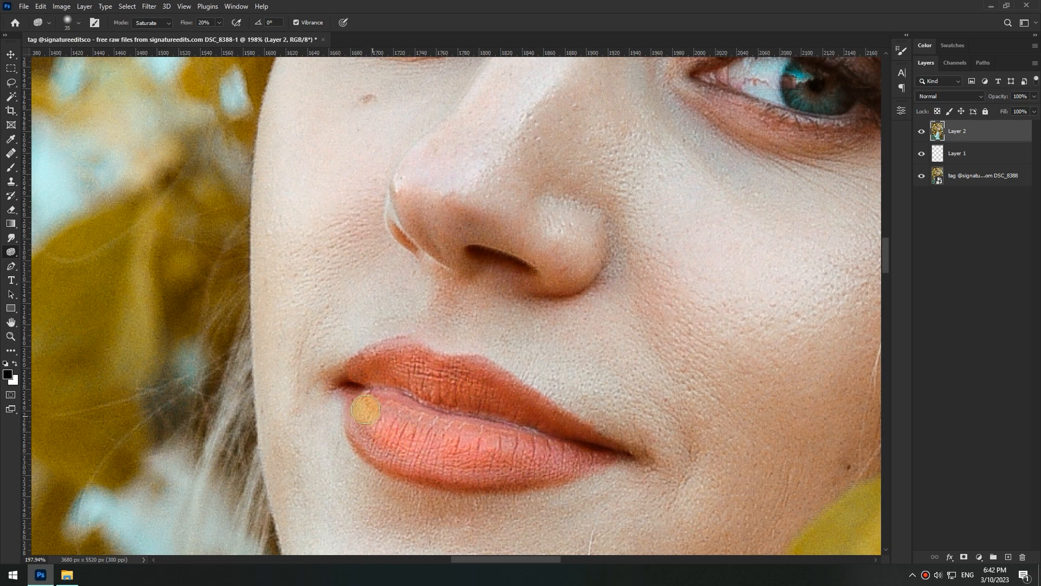
{"action": "key", "text": "shift+o"}
{"action": "scroll", "coordinate": [521, 445], "scroll_direction": "down", "scroll_amount": 8}
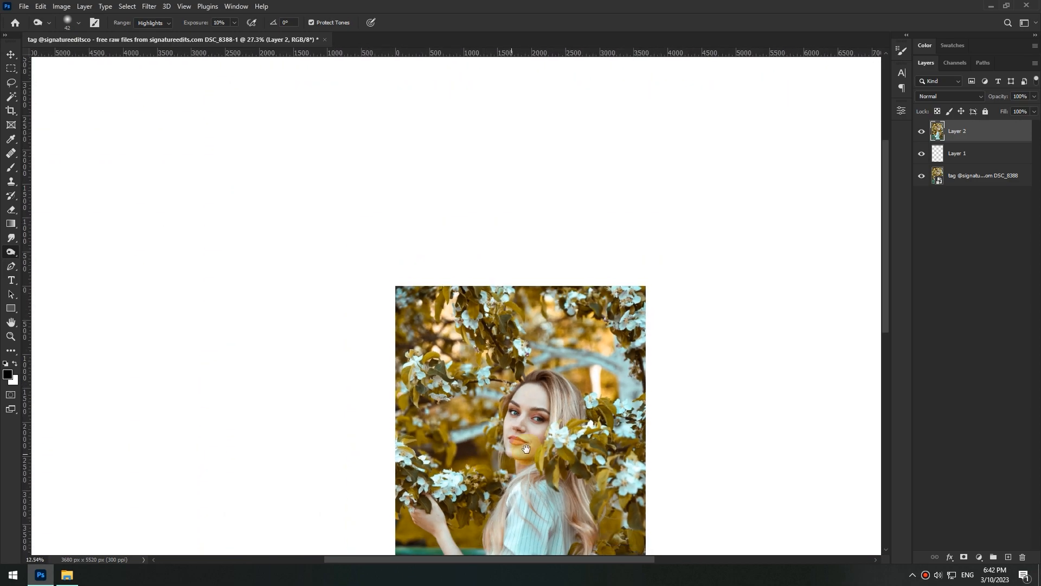
{"action": "left_click_drag", "start_coordinate": [526, 447], "coordinate": [543, 332]}
{"action": "scroll", "coordinate": [544, 331], "scroll_direction": "up", "scroll_amount": 5}
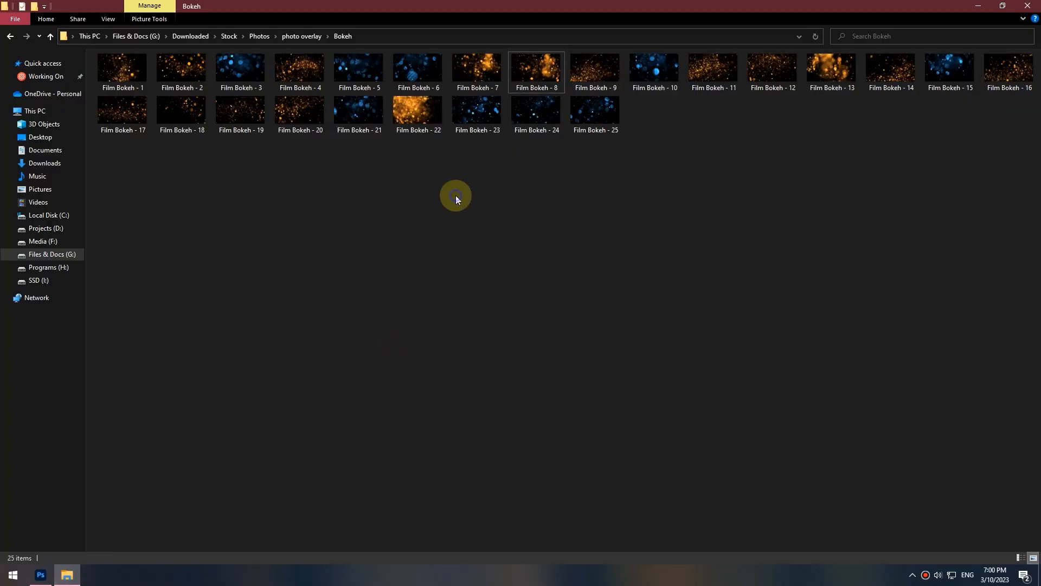
- Show the Bokeh folder in File Explorer with extra large icons and place Film Bokeh - 8 into the portrait document in Photoshop
{"action": "right_click", "coordinate": [456, 199]}
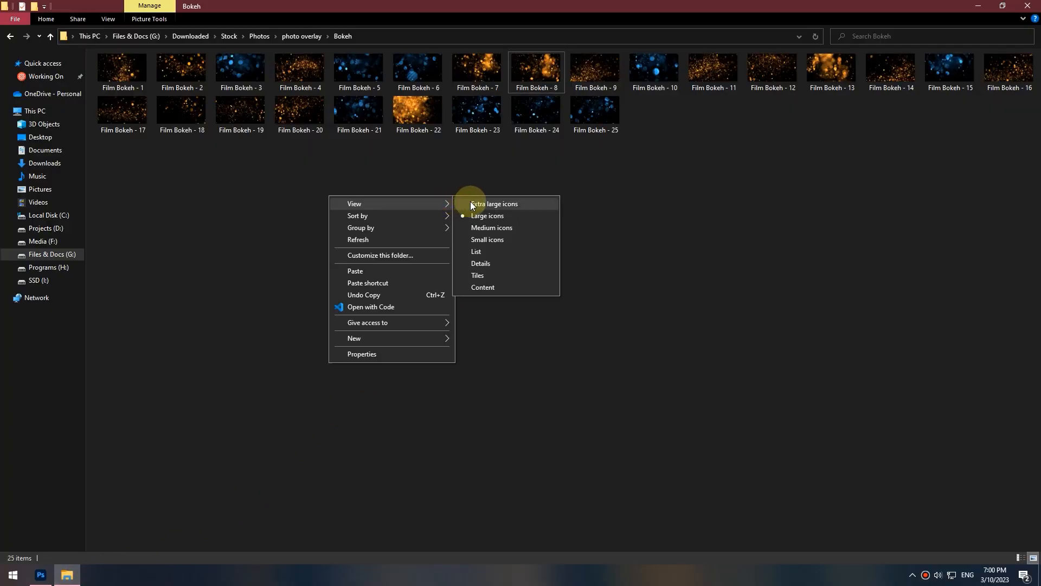
{"action": "left_click", "coordinate": [472, 205]}
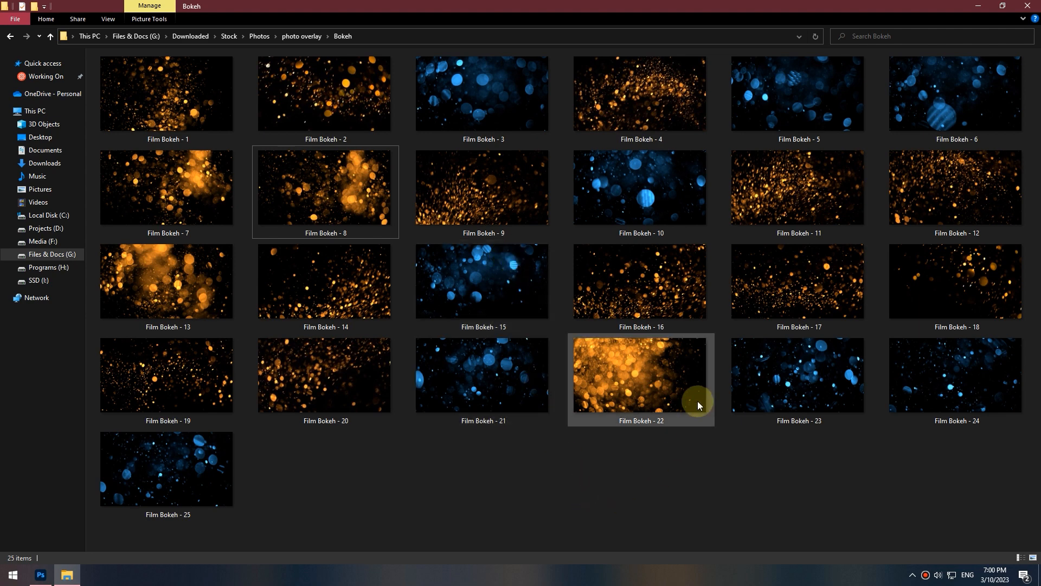
{"action": "left_click", "coordinate": [319, 188]}
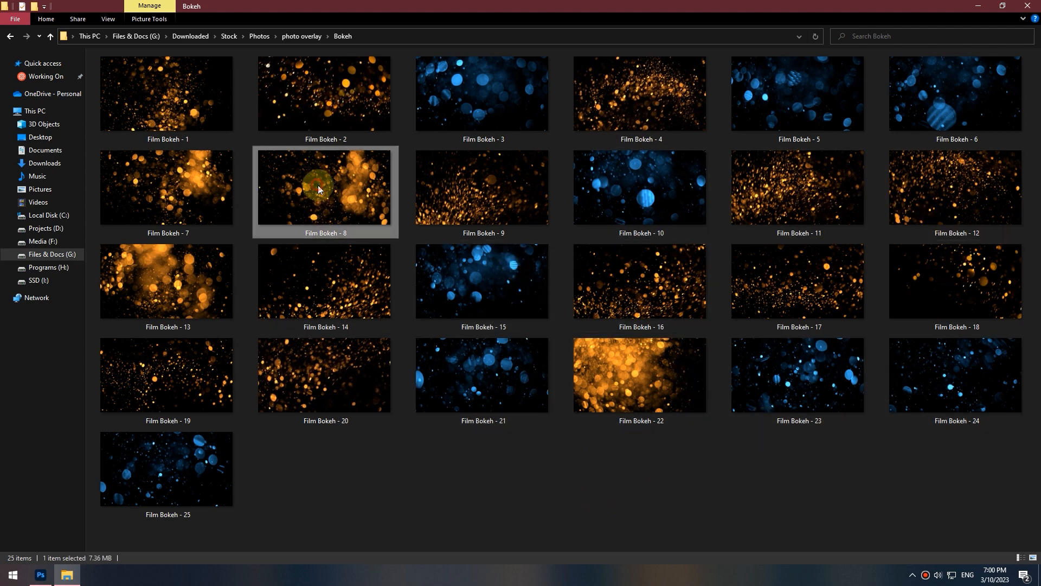
{"action": "left_click_drag", "start_coordinate": [317, 190], "coordinate": [480, 155]}
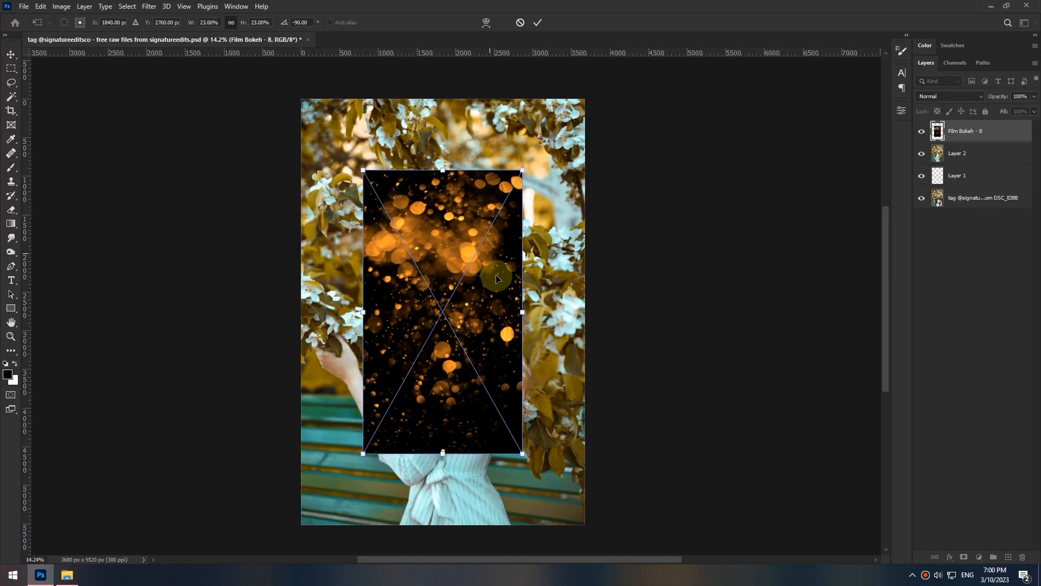
- Fit the bokeh overlay, rotated -90°, over the whole portrait by scaling it to about 53% and shifting it upward
{"action": "left_click_drag", "start_coordinate": [443, 454], "coordinate": [444, 551]}
{"action": "left_click_drag", "start_coordinate": [578, 310], "coordinate": [620, 309]}
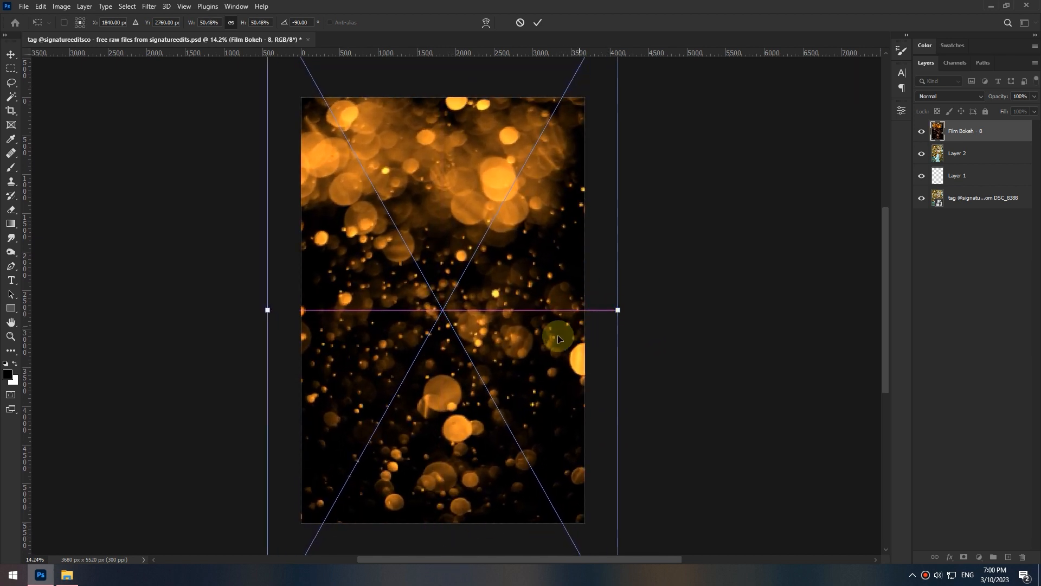
{"action": "left_click_drag", "start_coordinate": [532, 350], "coordinate": [536, 254]}
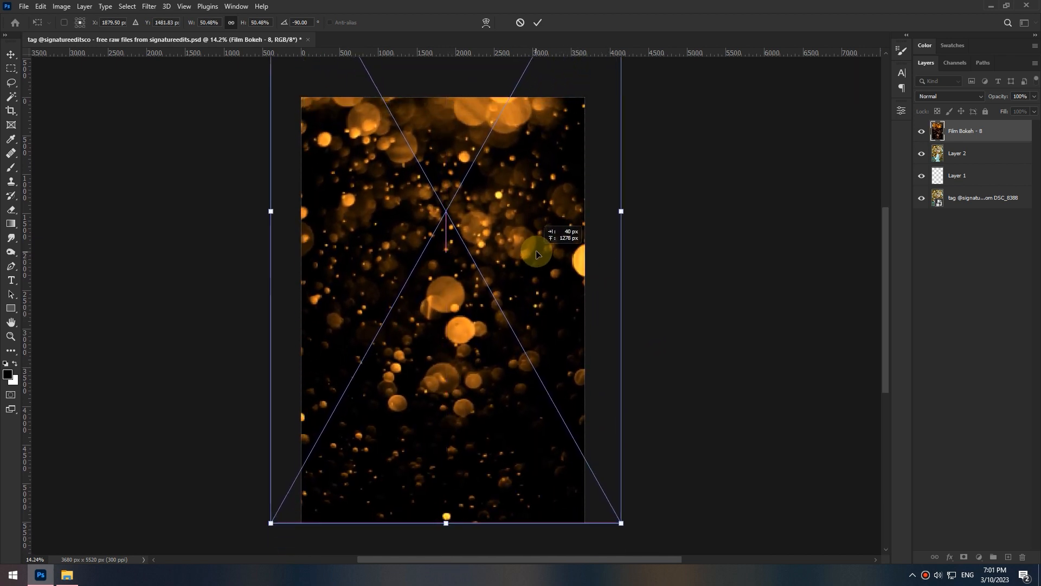
{"action": "left_click_drag", "start_coordinate": [620, 211], "coordinate": [627, 211]}
{"action": "left_click_drag", "start_coordinate": [606, 255], "coordinate": [602, 239]}
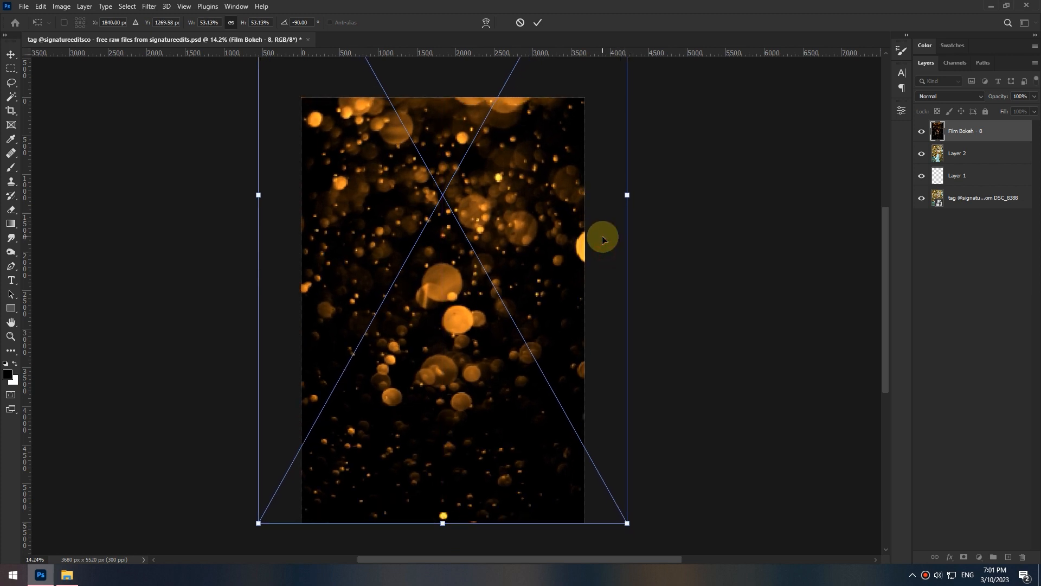
{"action": "key", "text": "Return"}
- Set the bokeh layer's blend mode to Screen and add a layer mask to it
{"action": "key", "text": "b"}
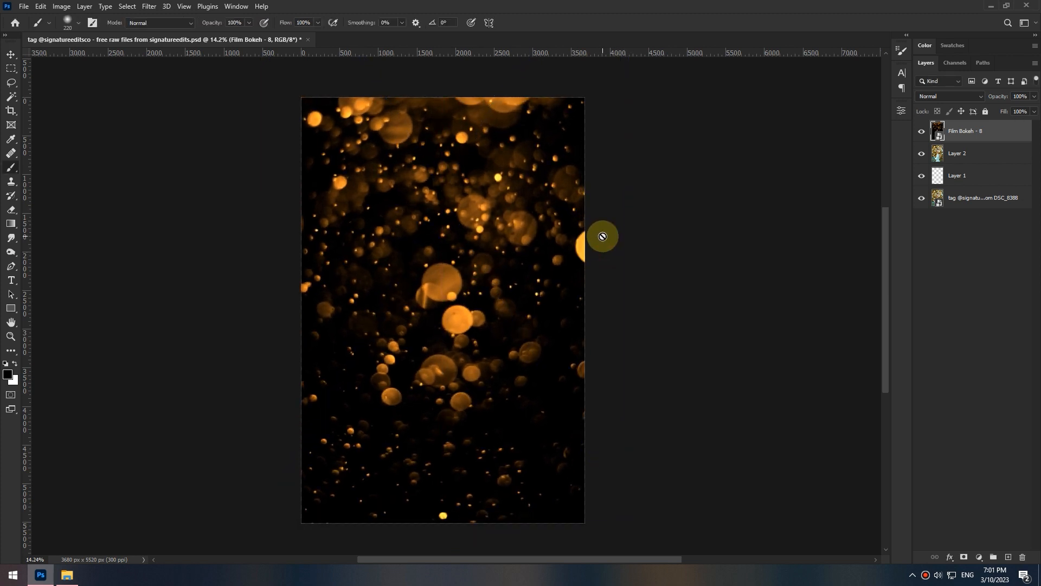
{"action": "left_click", "coordinate": [956, 101]}
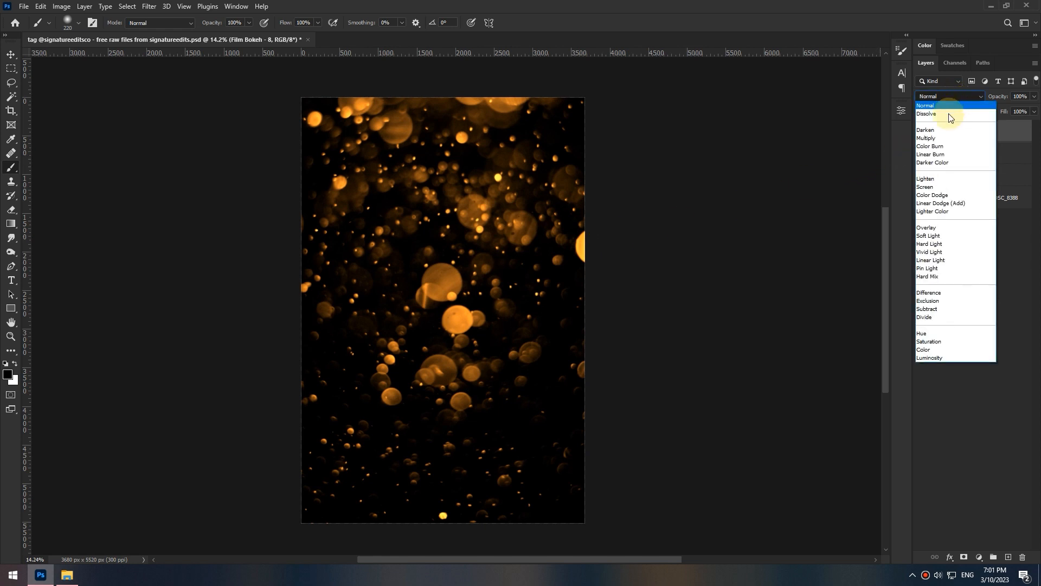
{"action": "left_click", "coordinate": [937, 184]}
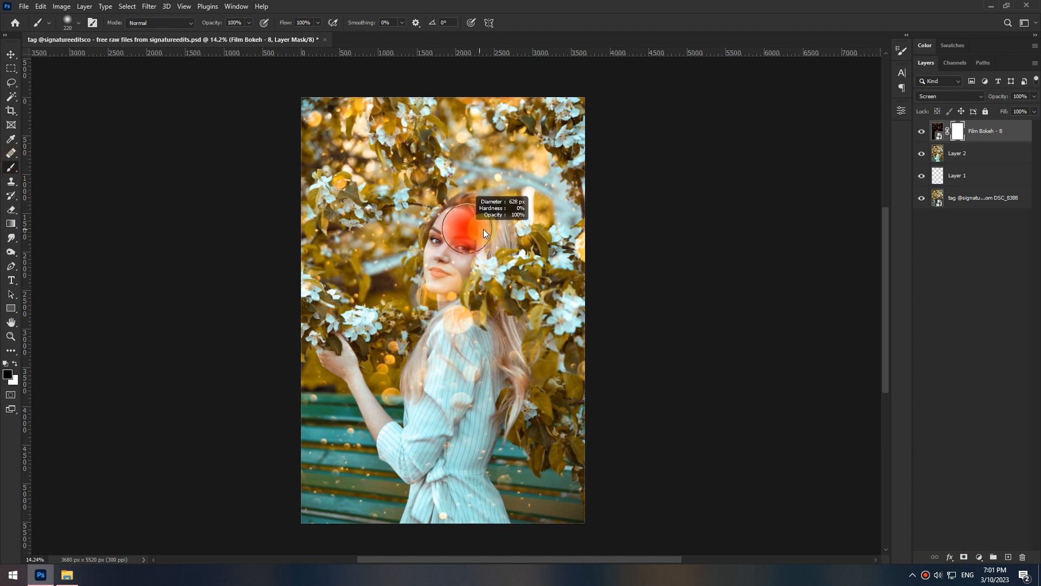
- Paint black with a soft brush on the bokeh layer's mask over the woman's face, hair, arm and dress to clear the bokeh
{"action": "left_click_drag", "start_coordinate": [474, 228], "coordinate": [465, 224]}
{"action": "scroll", "coordinate": [475, 232], "scroll_direction": "up", "scroll_amount": 2}
{"action": "scroll", "coordinate": [476, 223], "scroll_direction": "up", "scroll_amount": 1}
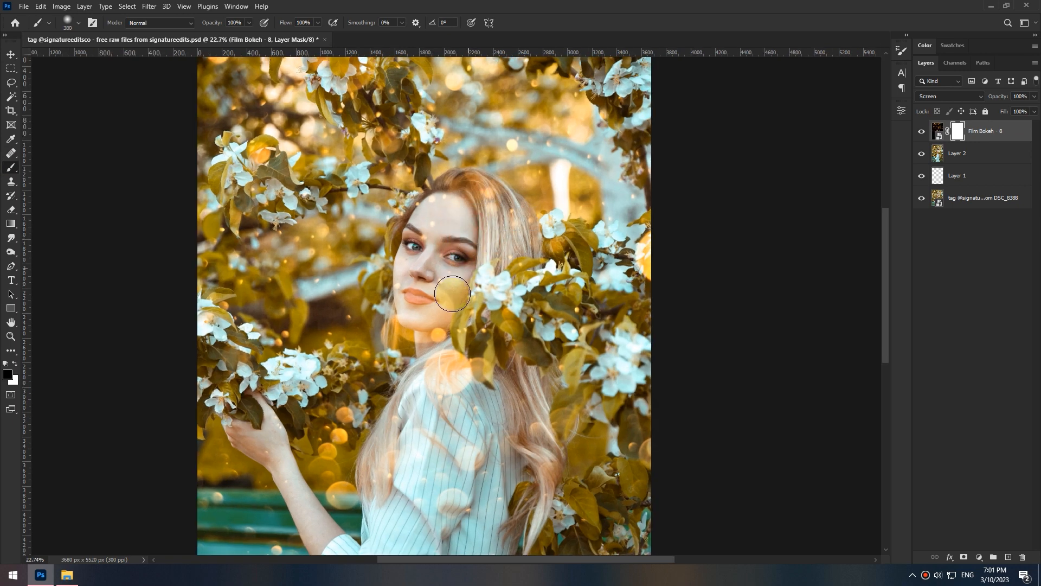
{"action": "mouse_move", "coordinate": [452, 293]}
{"action": "left_mouse_down"}
{"action": "mouse_move", "coordinate": [415, 314]}
{"action": "mouse_move", "coordinate": [427, 232]}
{"action": "left_mouse_up"}
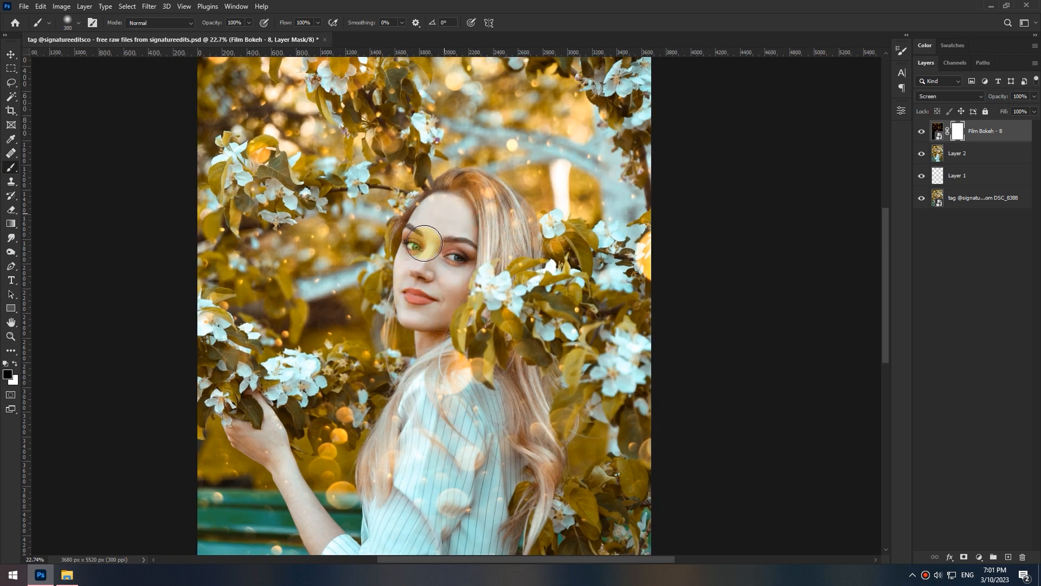
{"action": "scroll", "coordinate": [478, 263], "scroll_direction": "down", "scroll_amount": 3}
{"action": "mouse_move", "coordinate": [499, 384]}
{"action": "left_mouse_down"}
{"action": "mouse_move", "coordinate": [449, 298]}
{"action": "mouse_move", "coordinate": [495, 421]}
{"action": "mouse_move", "coordinate": [372, 371]}
{"action": "left_mouse_up"}
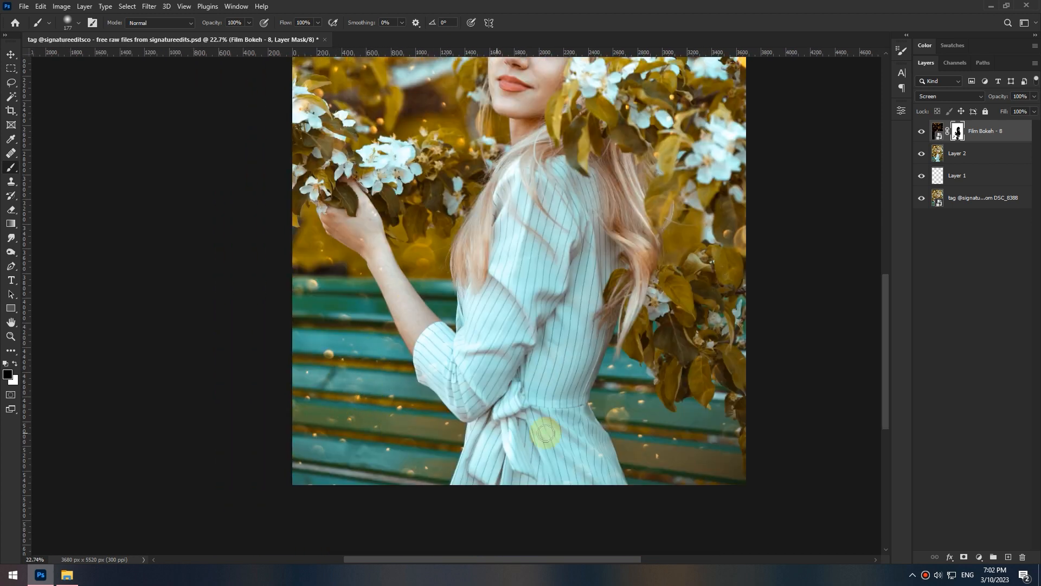
{"action": "scroll", "coordinate": [543, 278], "scroll_direction": "down", "scroll_amount": 3}
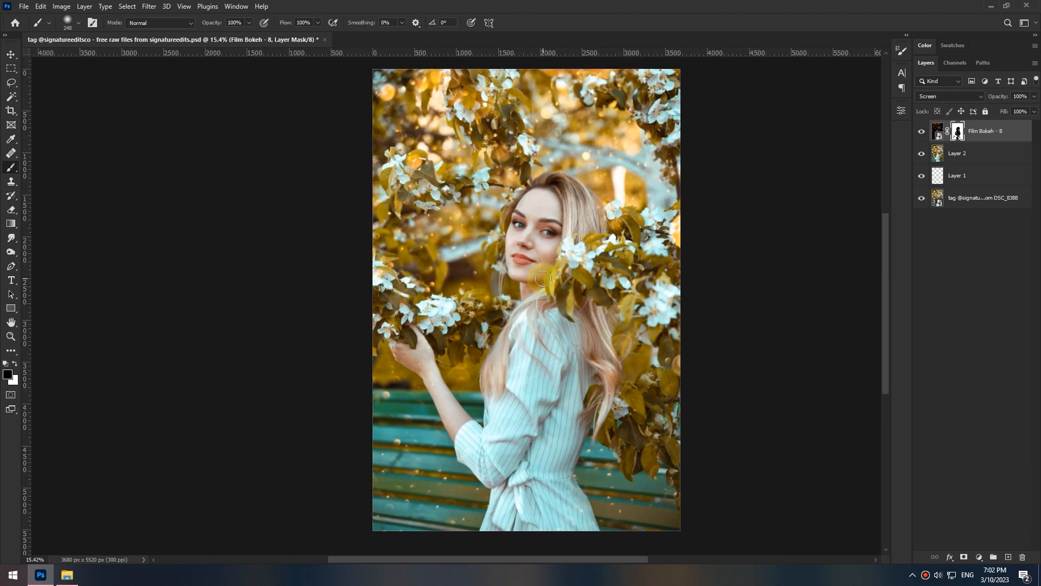